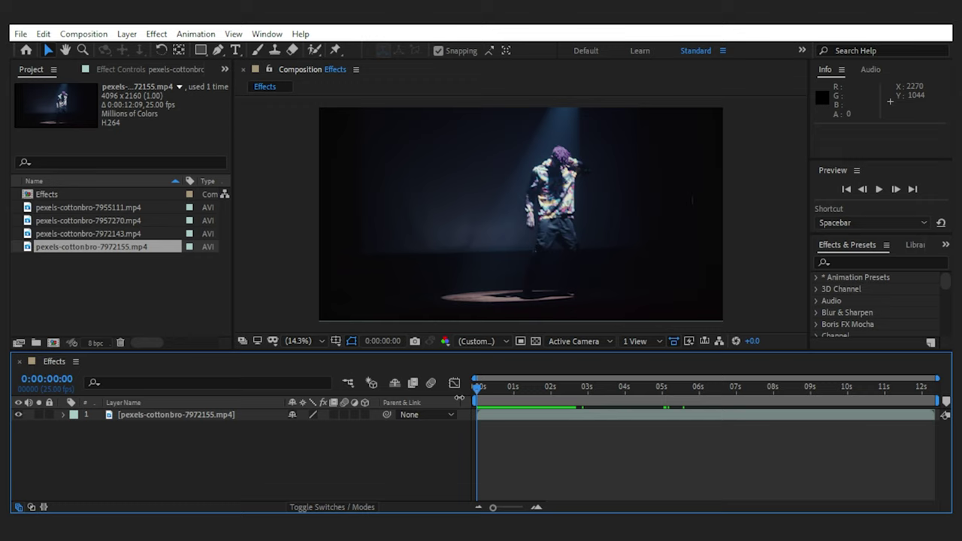
- Trim about the first second off the dancer clip, start it at the composition's beginning, and end it at 0:00:04:23
{"action": "left_click_drag", "start_coordinate": [479, 393], "coordinate": [496, 415]}
{"action": "left_click", "coordinate": [530, 415]}
{"action": "key", "text": "alt+["}
{"action": "key", "text": "Home"}
{"action": "key", "text": "space"}
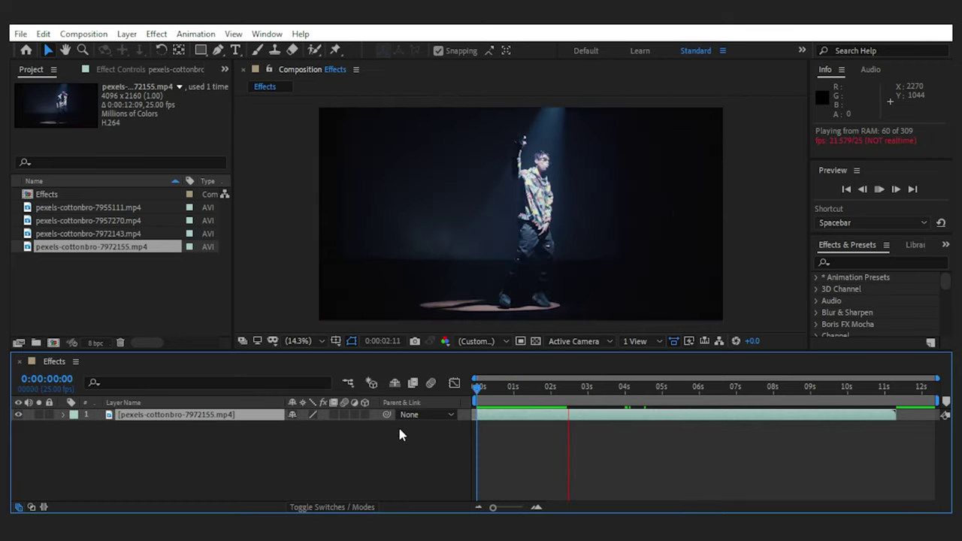
{"action": "key", "text": "space"}
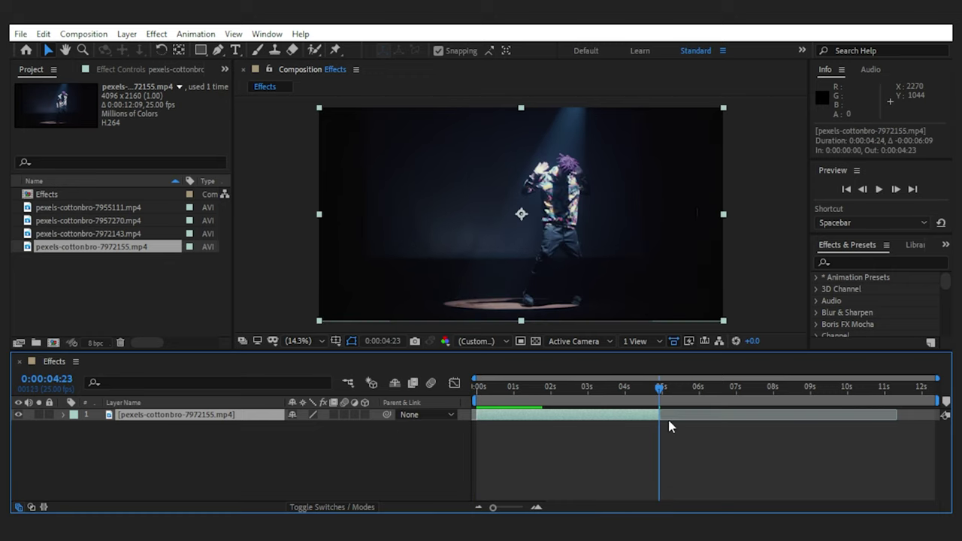
{"action": "left_click_drag", "start_coordinate": [661, 389], "coordinate": [464, 398]}
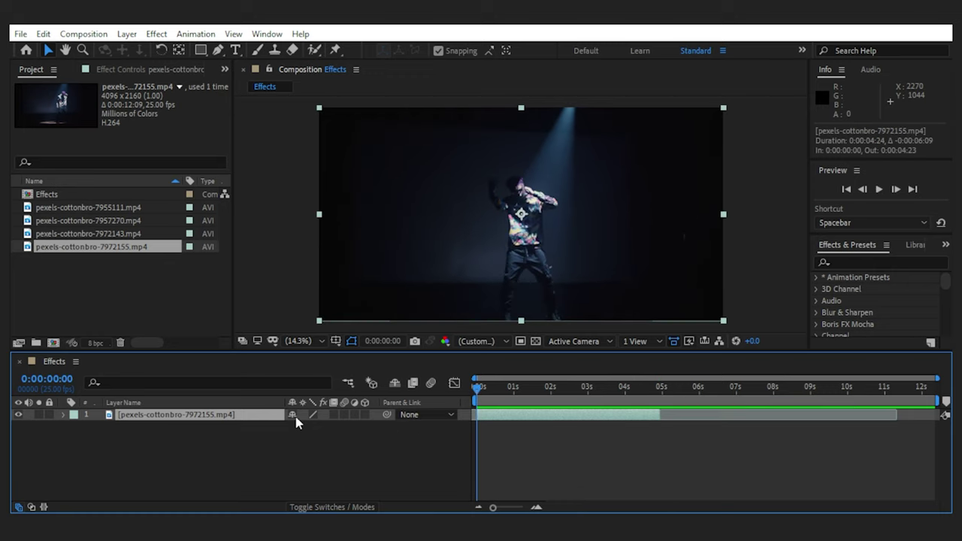
- Open the trimmed clip in its layer view and paint a Roto Brush foreground selection over the dancer
{"action": "double_click", "coordinate": [224, 421]}
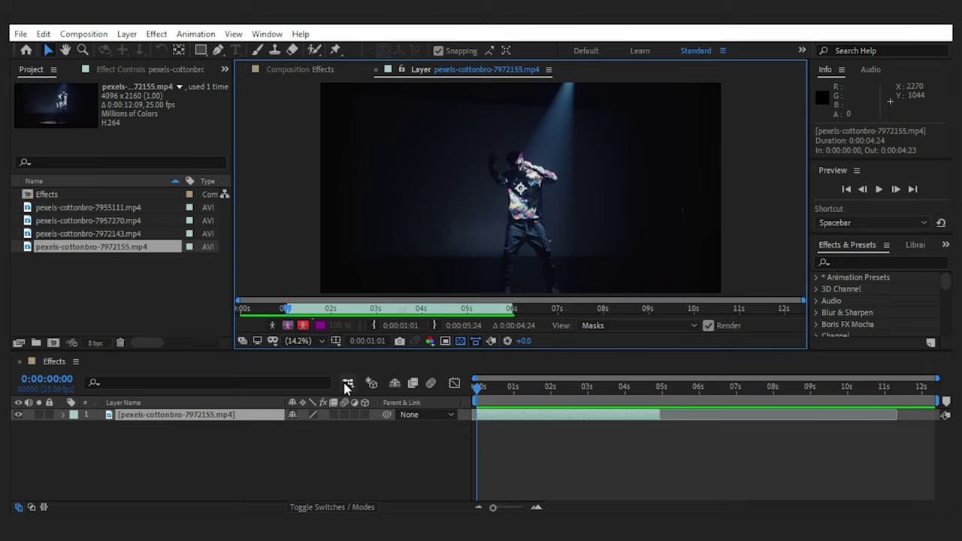
{"action": "left_click", "coordinate": [413, 455]}
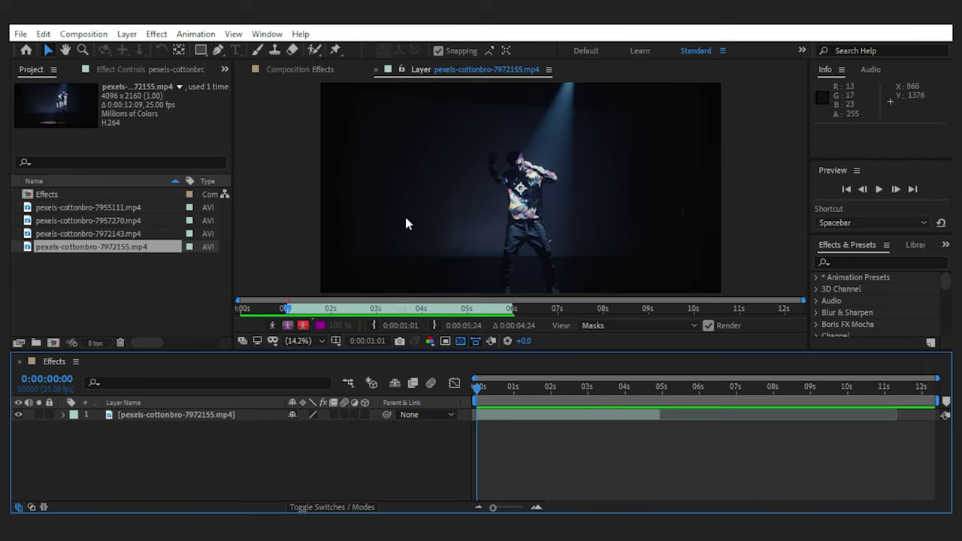
{"action": "left_click", "coordinate": [314, 51]}
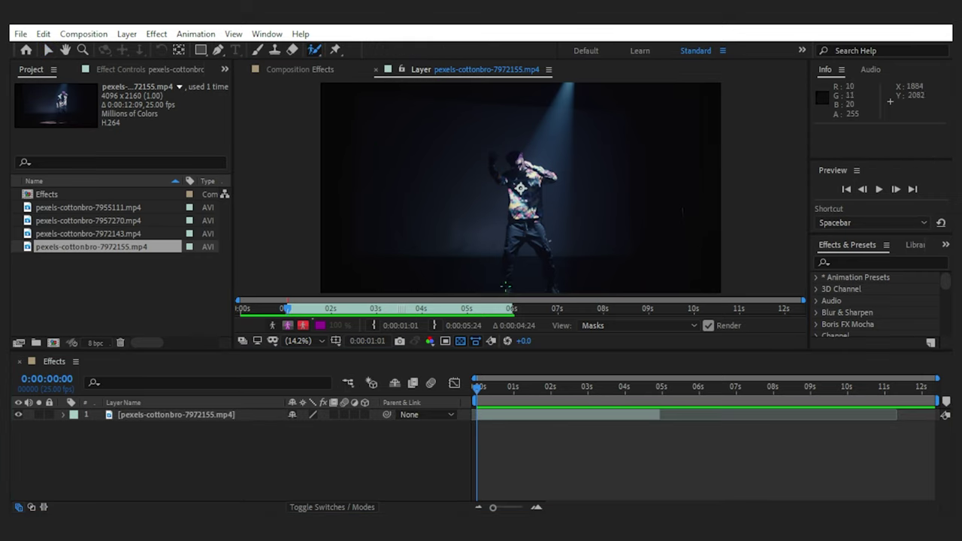
{"action": "left_click_drag", "start_coordinate": [506, 288], "coordinate": [508, 259]}
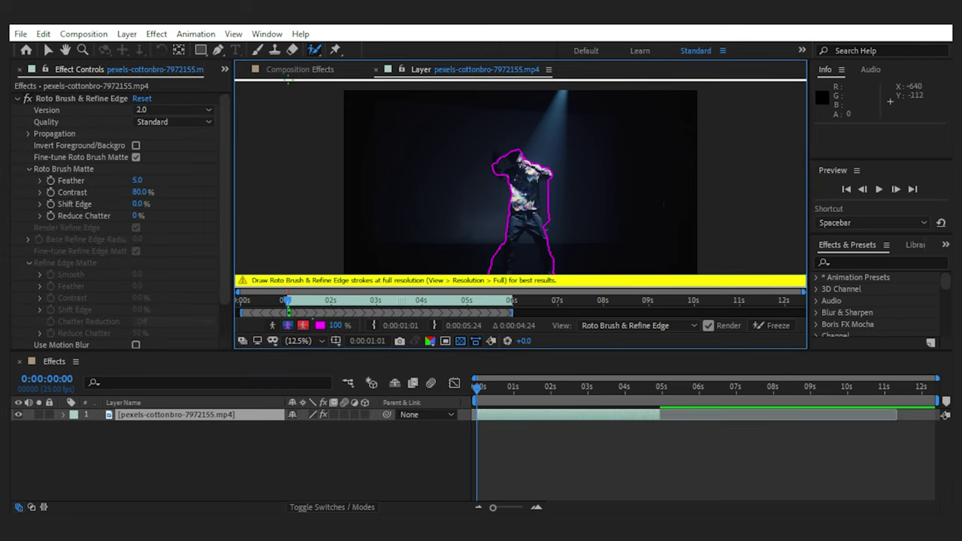
- Set the composition's preview resolution to Full and return to the clip's layer view
{"action": "left_click", "coordinate": [294, 69]}
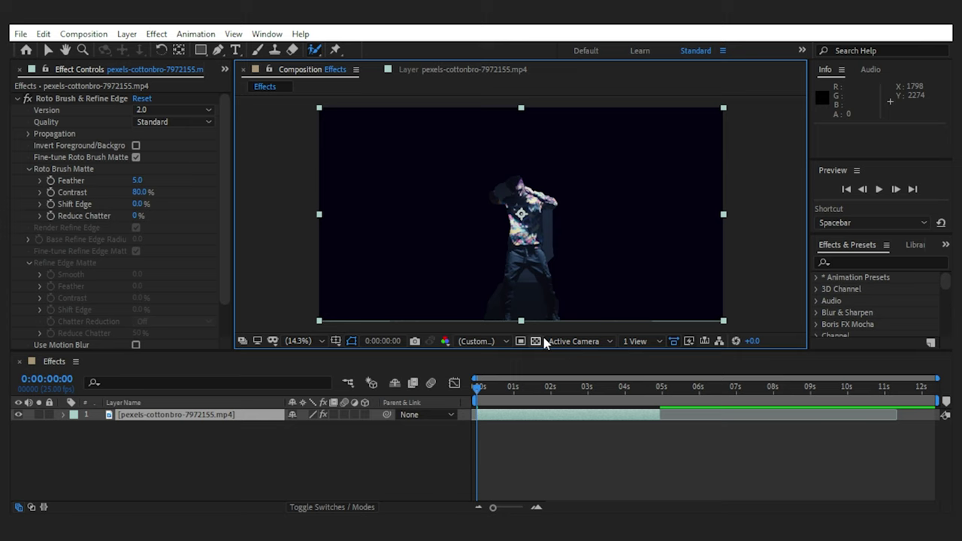
{"action": "left_click", "coordinate": [502, 339]}
{"action": "left_click", "coordinate": [494, 368]}
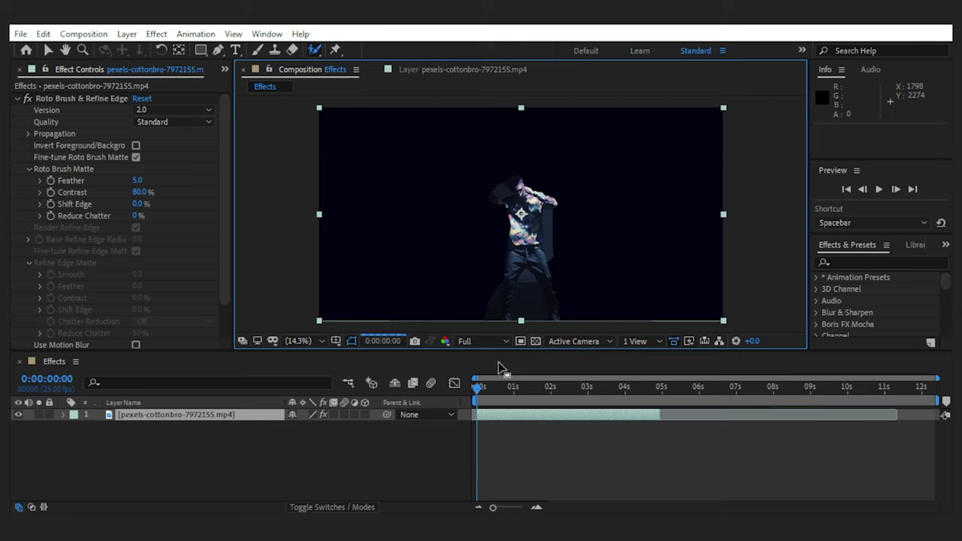
{"action": "left_click", "coordinate": [421, 69]}
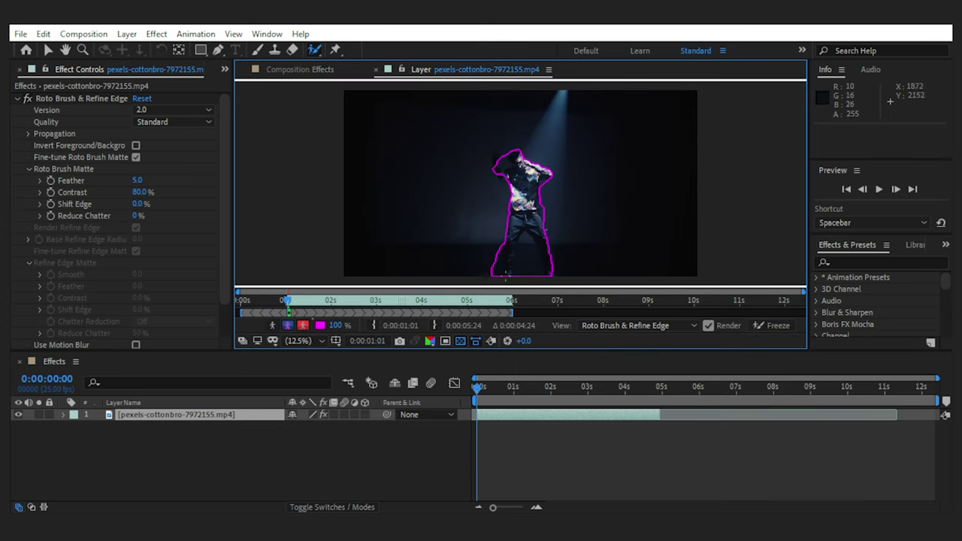
- Refine the Roto Brush selection by excluding the background between the dancer's raised arm and head and between the legs
{"action": "key", "text": "period"}
{"action": "mouse_move", "coordinate": [467, 122]}
{"action": "left_mouse_down"}
{"action": "mouse_move", "coordinate": [473, 167]}
{"action": "mouse_move", "coordinate": [498, 175]}
{"action": "left_mouse_up"}
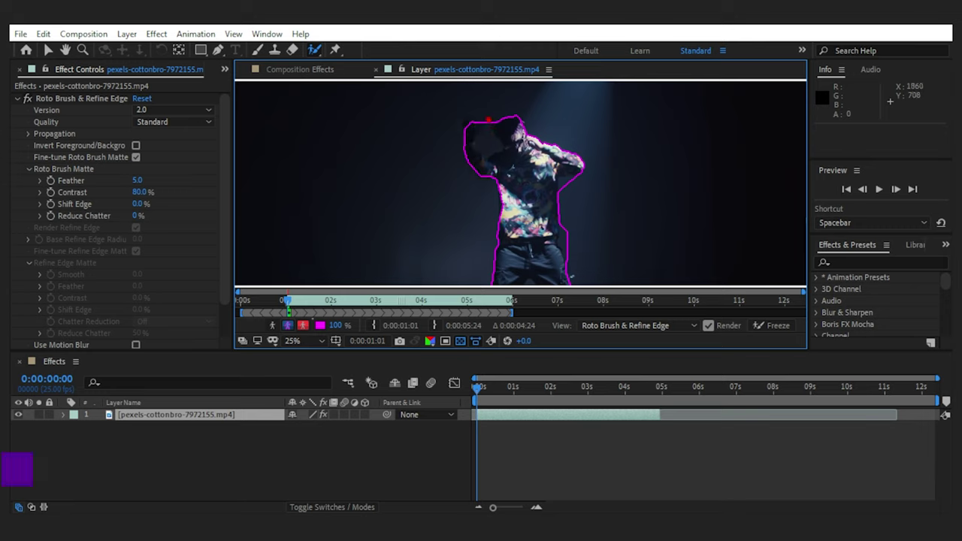
{"action": "left_click_drag", "start_coordinate": [489, 120], "coordinate": [489, 145]}
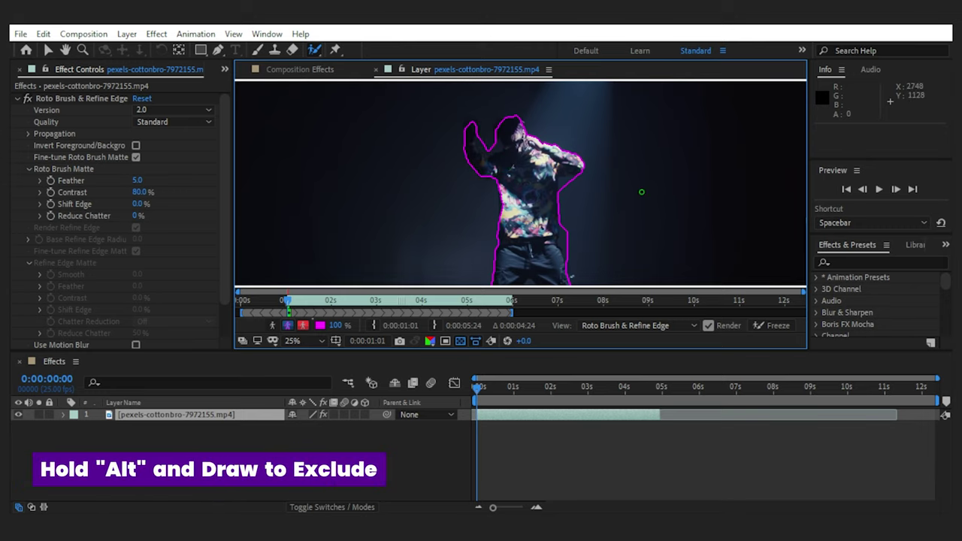
{"action": "left_click_drag", "start_coordinate": [642, 192], "coordinate": [639, 93]}
{"action": "left_click_drag", "start_coordinate": [569, 126], "coordinate": [563, 144]}
{"action": "mouse_move", "coordinate": [481, 202]}
{"action": "left_mouse_down"}
{"action": "mouse_move", "coordinate": [474, 267]}
{"action": "mouse_move", "coordinate": [521, 199]}
{"action": "mouse_move", "coordinate": [568, 268]}
{"action": "left_mouse_up"}
{"action": "left_click_drag", "start_coordinate": [525, 244], "coordinate": [516, 266]}
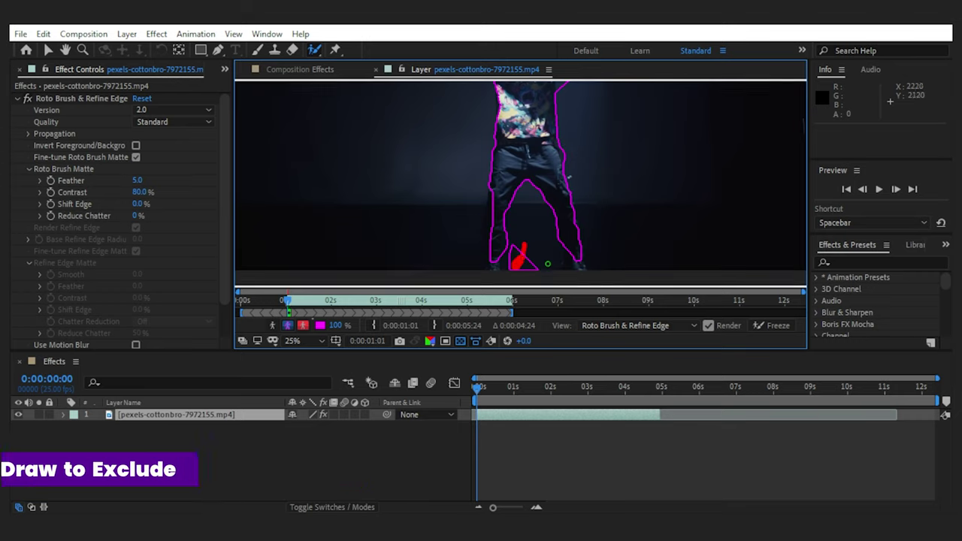
{"action": "scroll", "coordinate": [545, 239], "scroll_direction": "down", "scroll_amount": 1}
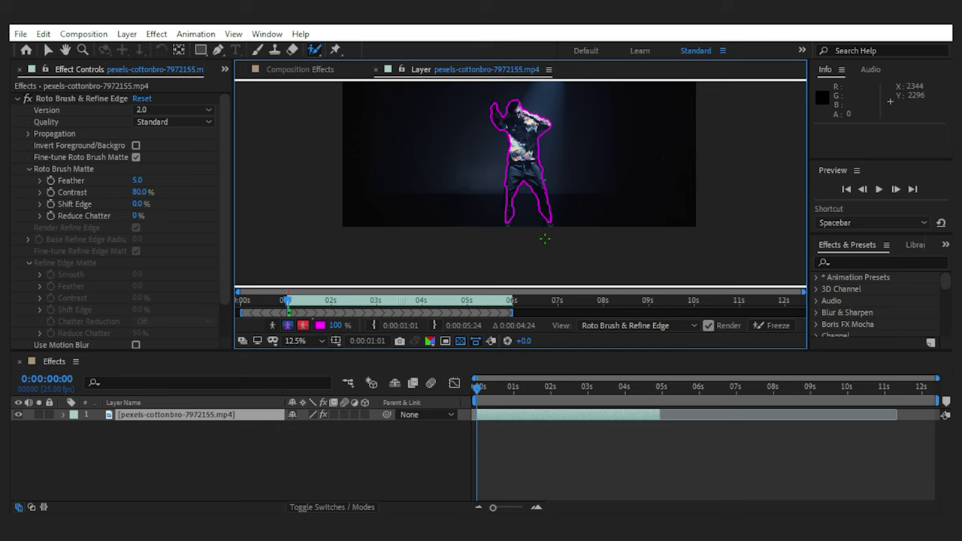
- Propagate the Roto Brush selection through the trimmed clip and check the dancer's outline up to 0:00:05:17 in the layer view
{"action": "key", "text": "space"}
{"action": "key", "text": "space"}
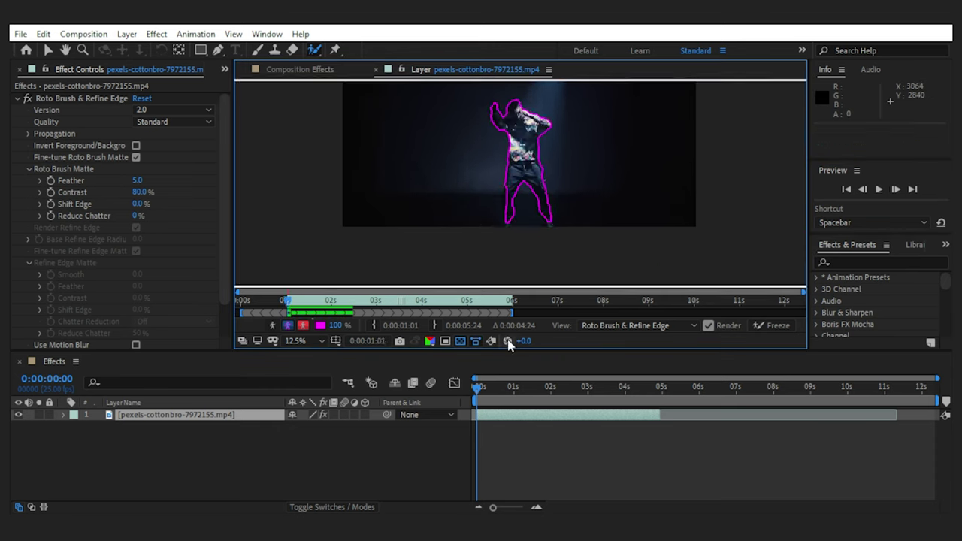
{"action": "key", "text": "space"}
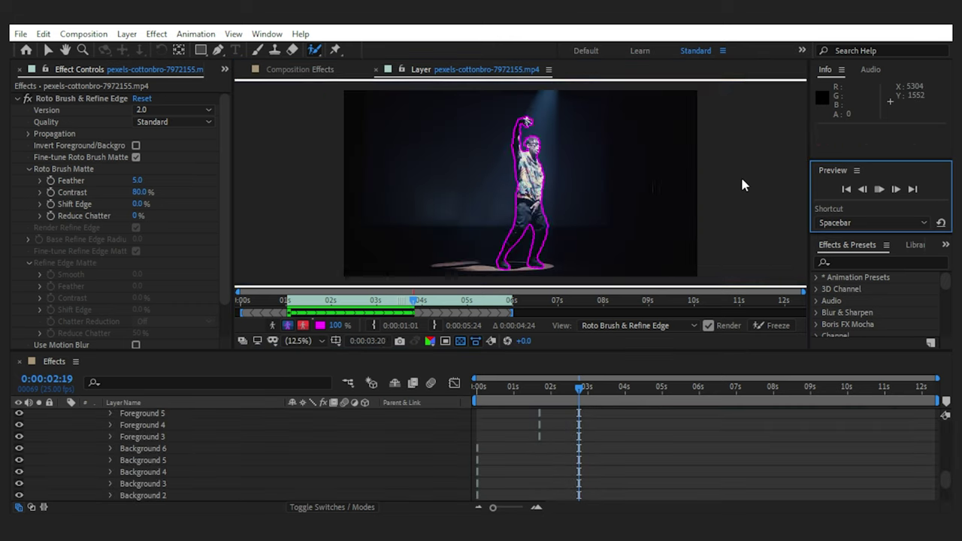
{"action": "key", "text": "space"}
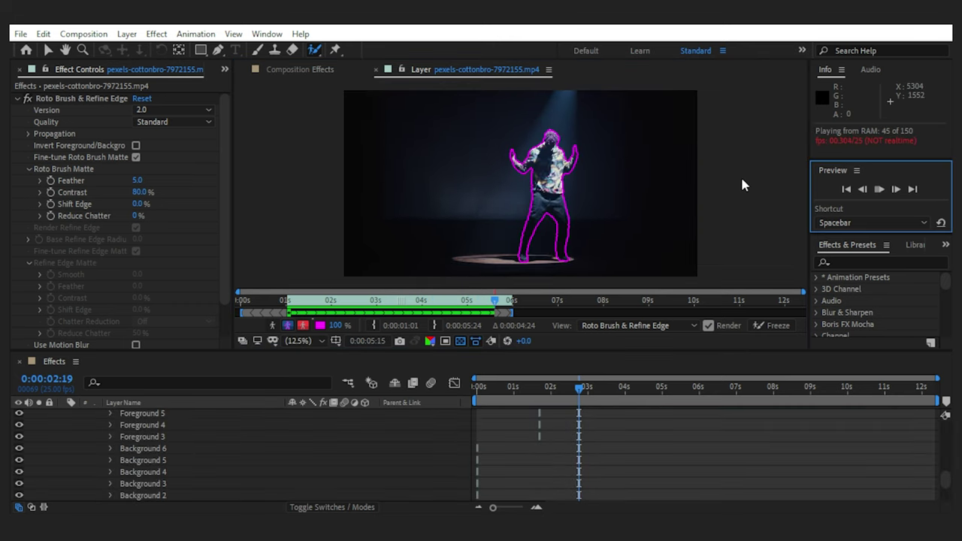
{"action": "left_click", "coordinate": [741, 180]}
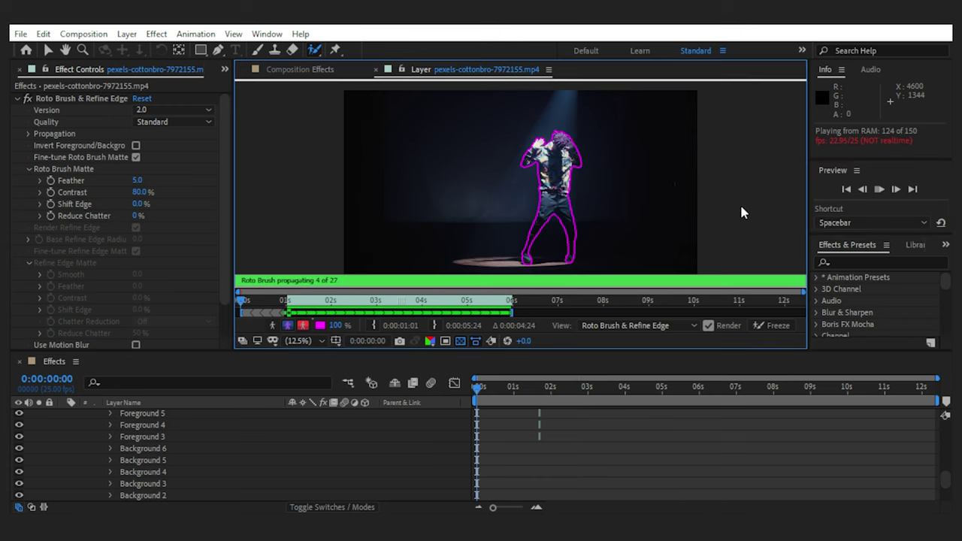
{"action": "key", "text": "space"}
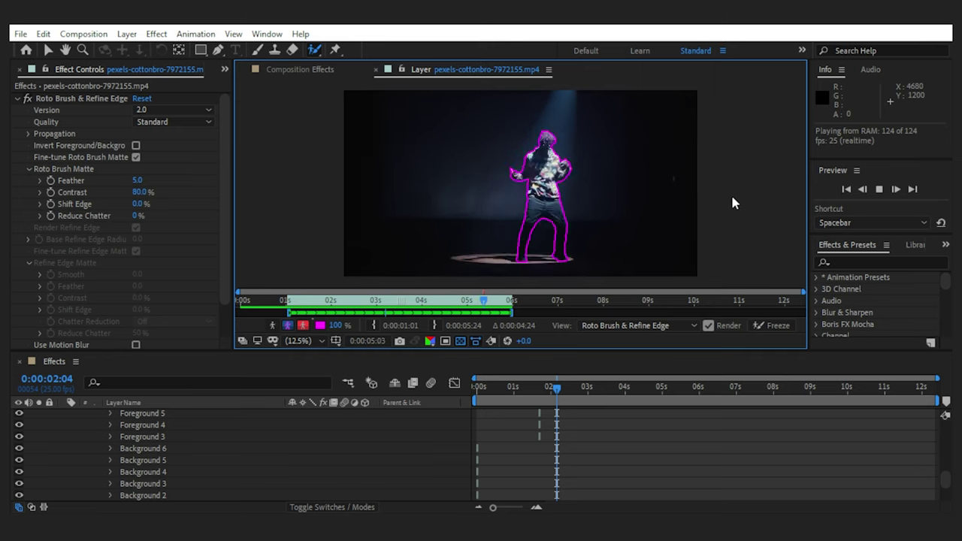
{"action": "left_click", "coordinate": [499, 301]}
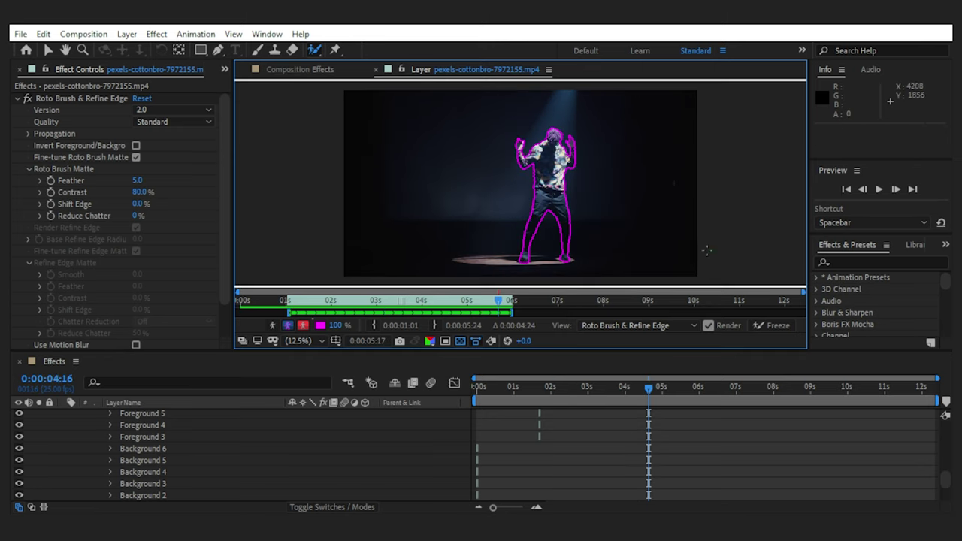
- Freeze the Roto Brush matte and show the cut-out dancer on a transparency grid at the composition's start
{"action": "left_click", "coordinate": [770, 327]}
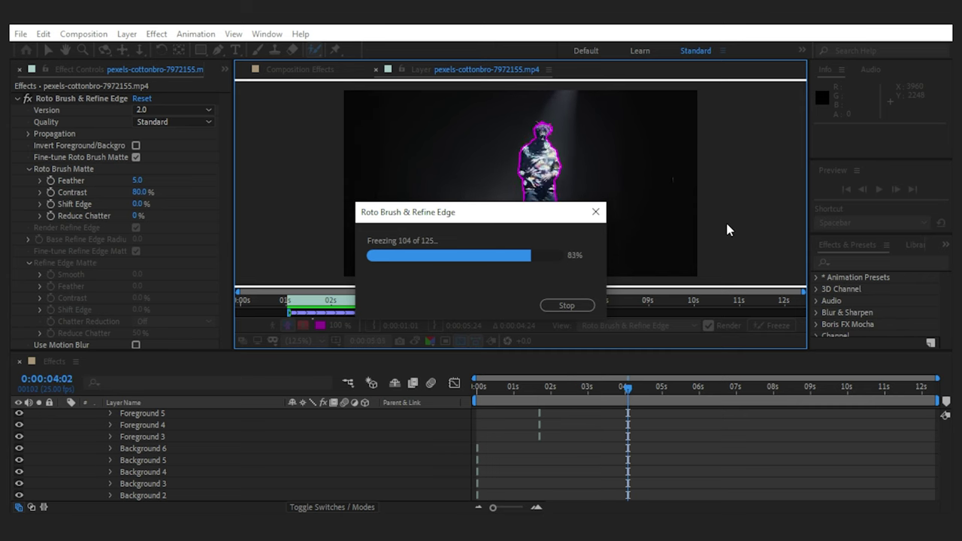
{"action": "left_click", "coordinate": [315, 69]}
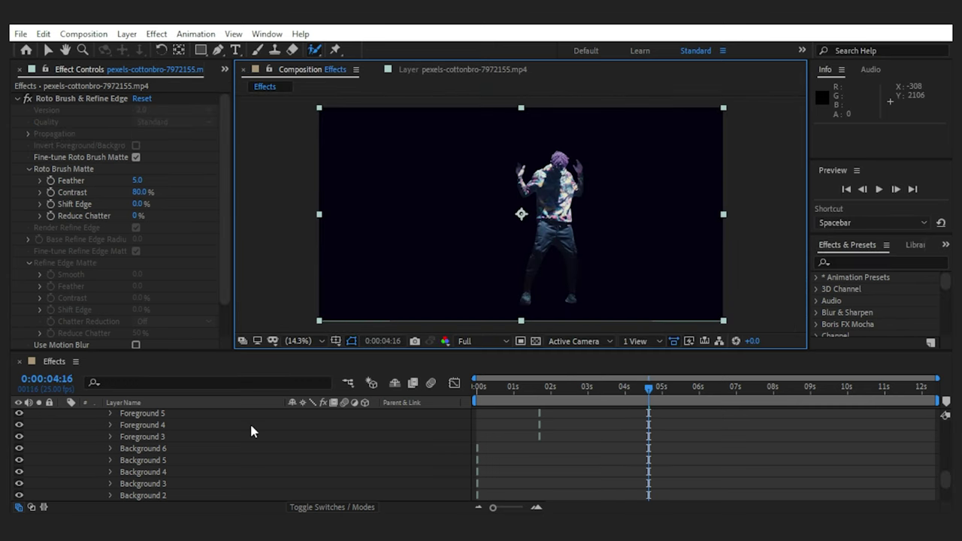
{"action": "scroll", "coordinate": [75, 443], "scroll_direction": "up", "scroll_amount": 10}
{"action": "left_click", "coordinate": [64, 415]}
{"action": "left_click", "coordinate": [391, 447]}
{"action": "left_click_drag", "start_coordinate": [647, 390], "coordinate": [465, 396]}
{"action": "left_click", "coordinate": [536, 341]}
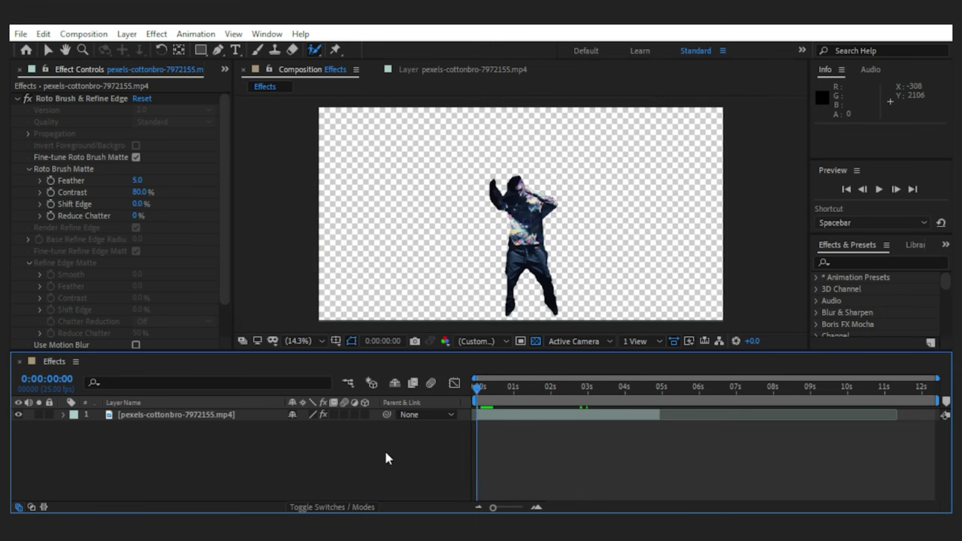
- Duplicate the dancer layer and delete the Roto Brush & Refine Edge effect from the lower copy
{"action": "left_click", "coordinate": [192, 415]}
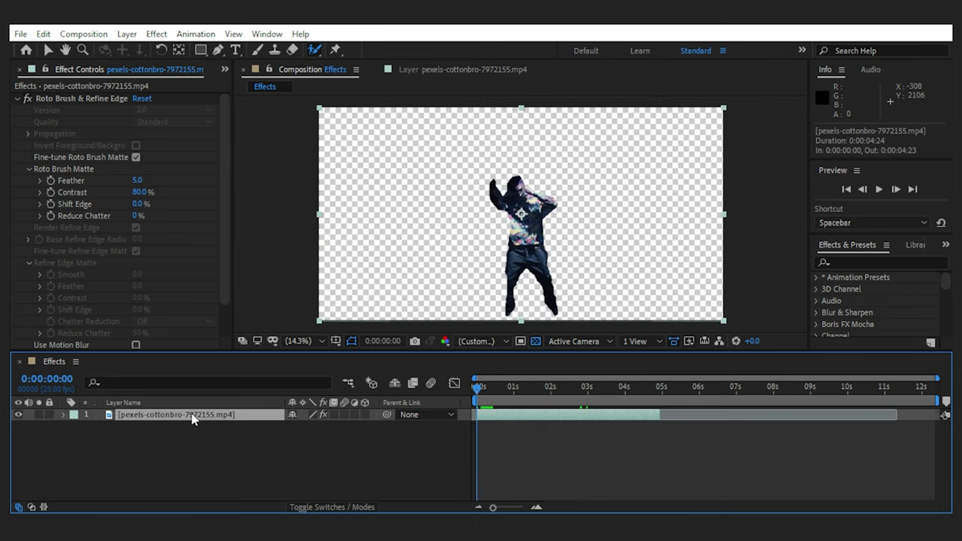
{"action": "key", "text": "ctrl+d"}
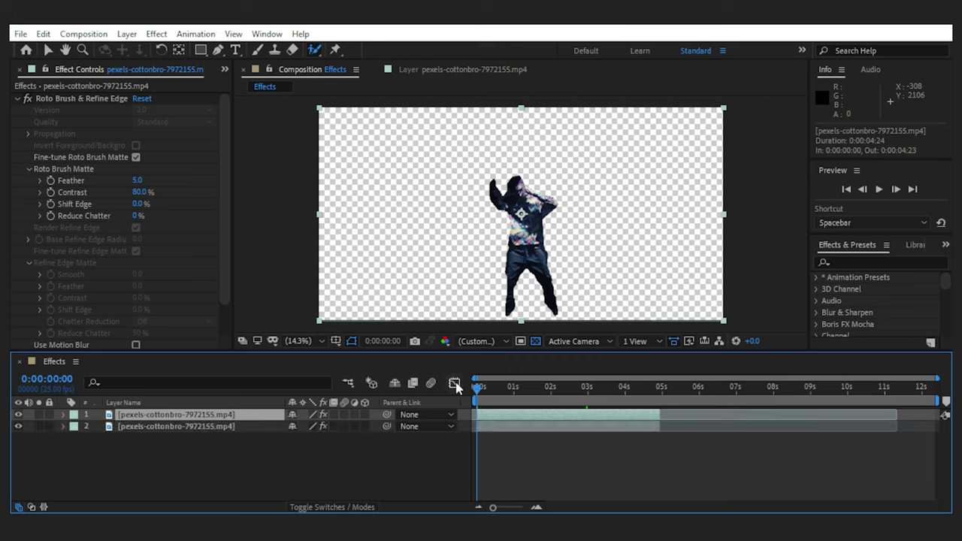
{"action": "left_click", "coordinate": [184, 427]}
{"action": "left_click", "coordinate": [75, 98]}
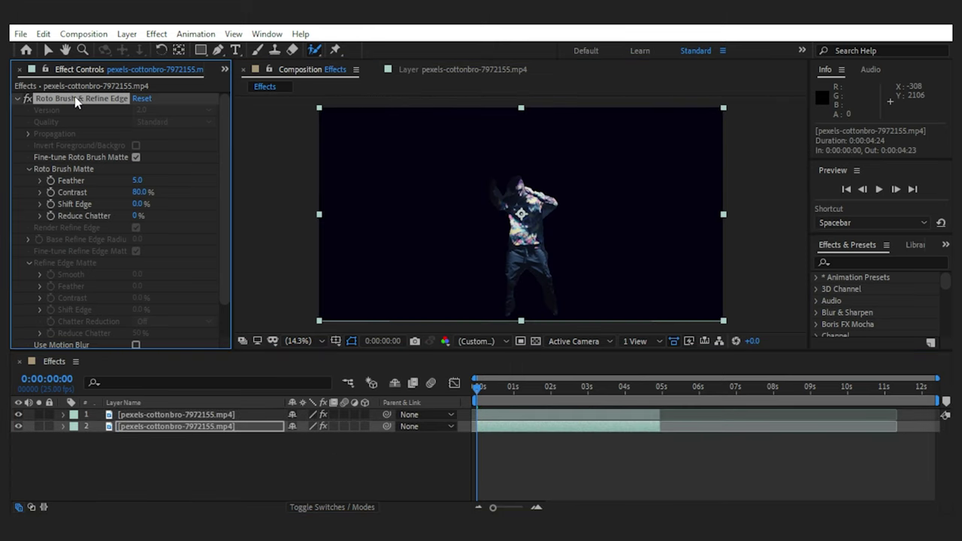
{"action": "key", "text": "Delete"}
- Toggle the lower layer's visibility at 0:00:00:00 and 0:00:01:07 to compare the full footage with the cut-out dancer
{"action": "left_click", "coordinate": [18, 426]}
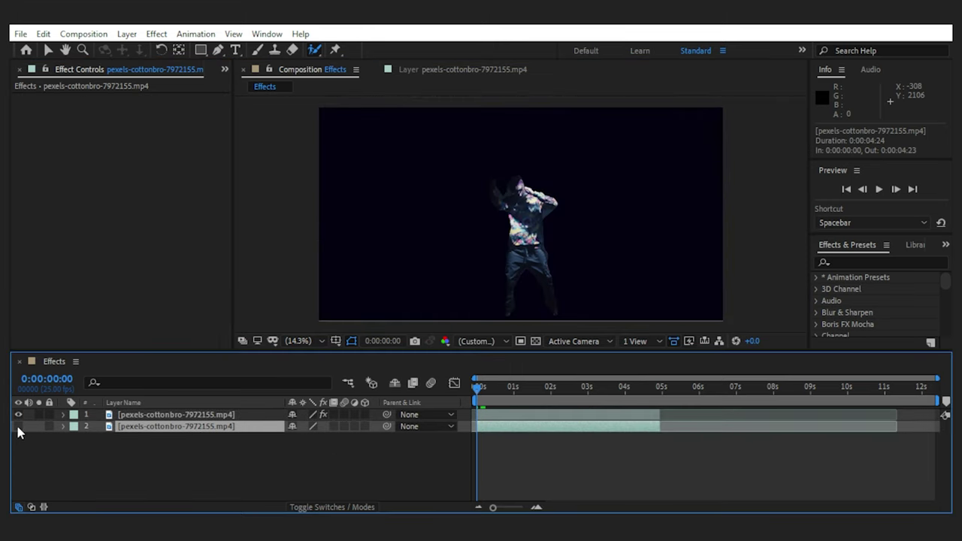
{"action": "left_click", "coordinate": [18, 427]}
{"action": "left_click", "coordinate": [525, 391]}
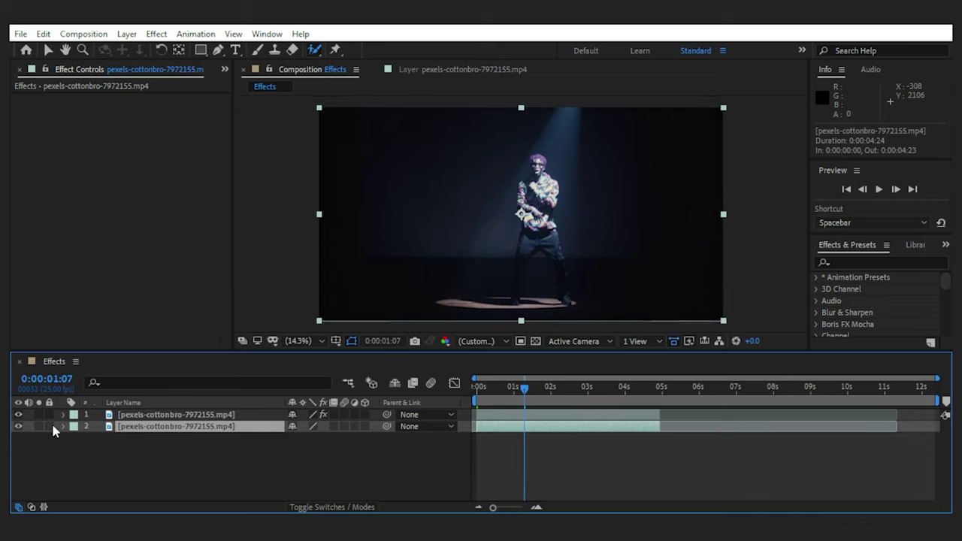
{"action": "left_click", "coordinate": [18, 426]}
{"action": "left_click", "coordinate": [18, 426]}
{"action": "left_click", "coordinate": [182, 450]}
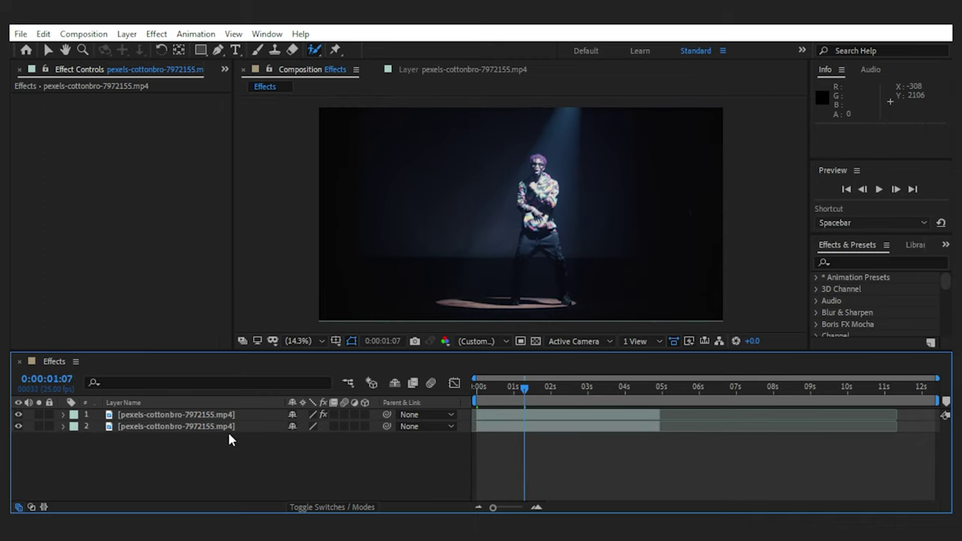
- Apply Turbulent Displace to the lower layer with Amount 89, Size 79 and Complexity 2.9
{"action": "left_click", "coordinate": [883, 262]}
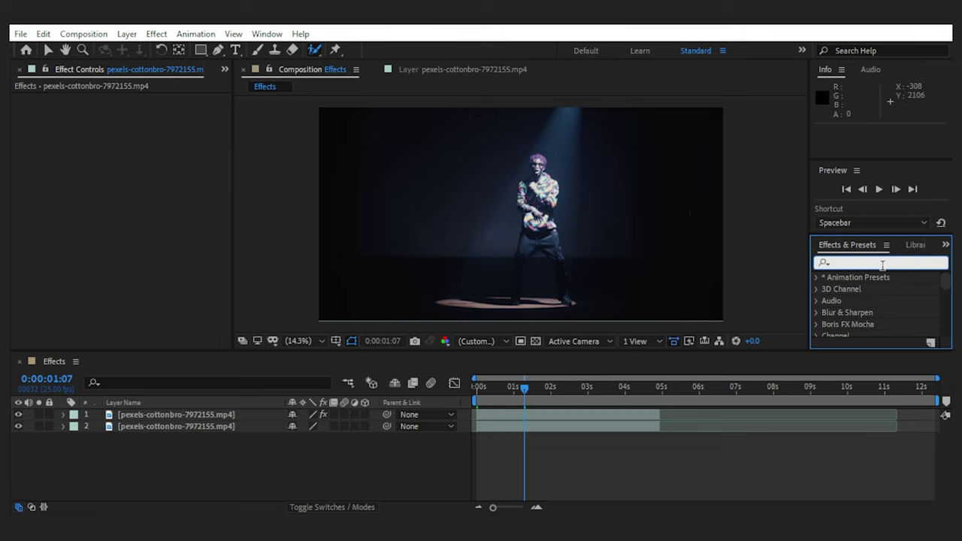
{"action": "type", "text": "turbu"}
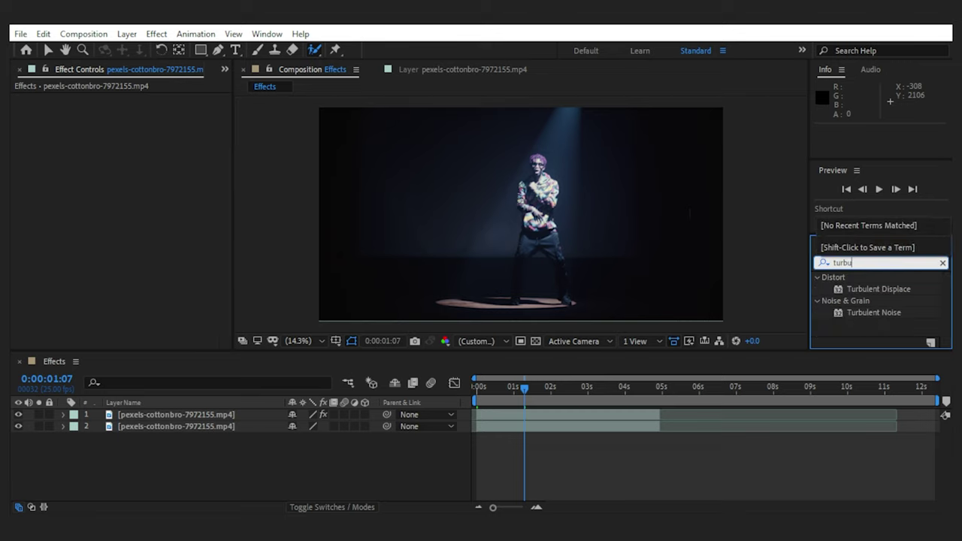
{"action": "left_click_drag", "start_coordinate": [878, 289], "coordinate": [230, 438]}
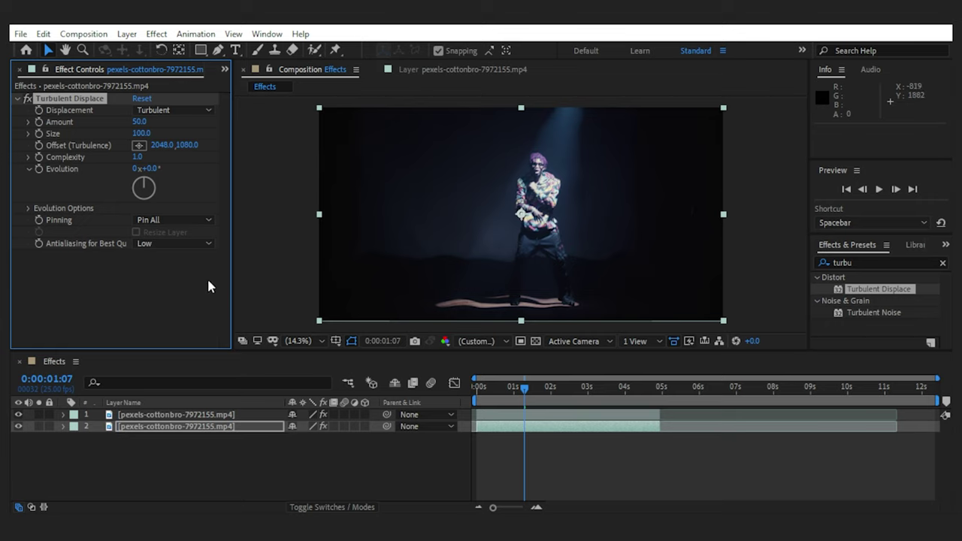
{"action": "left_click_drag", "start_coordinate": [142, 121], "coordinate": [273, 158]}
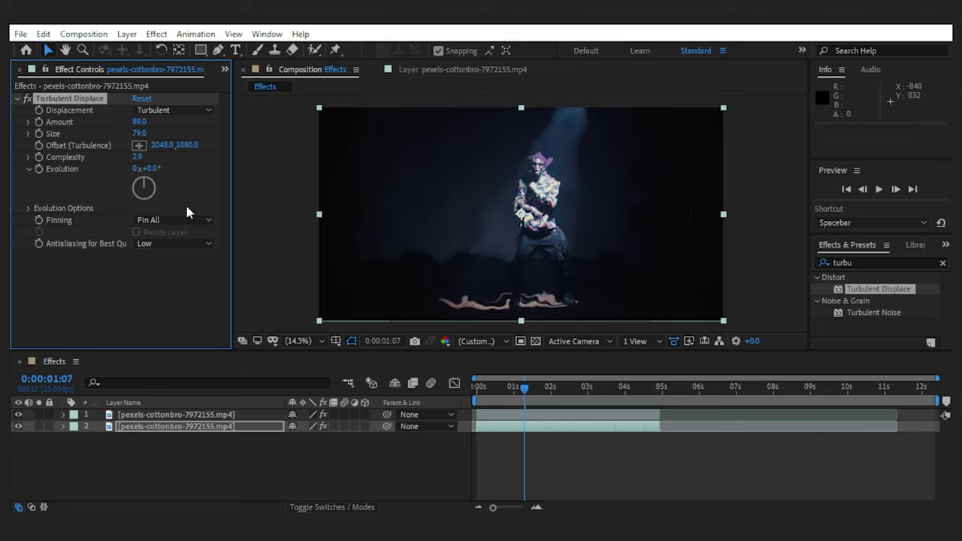
- Preview the distortion from the composition's start and set the Turbulent Displace Amount to 0 at 0:00:00:09
{"action": "left_click_drag", "start_coordinate": [524, 389], "coordinate": [472, 391]}
{"action": "key", "text": "space"}
{"action": "key", "text": "space"}
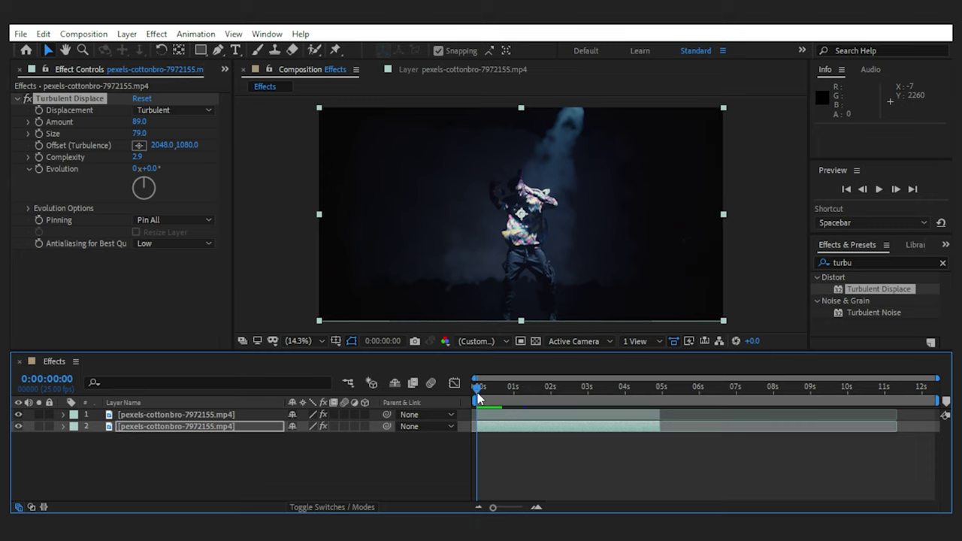
{"action": "left_click", "coordinate": [138, 122]}
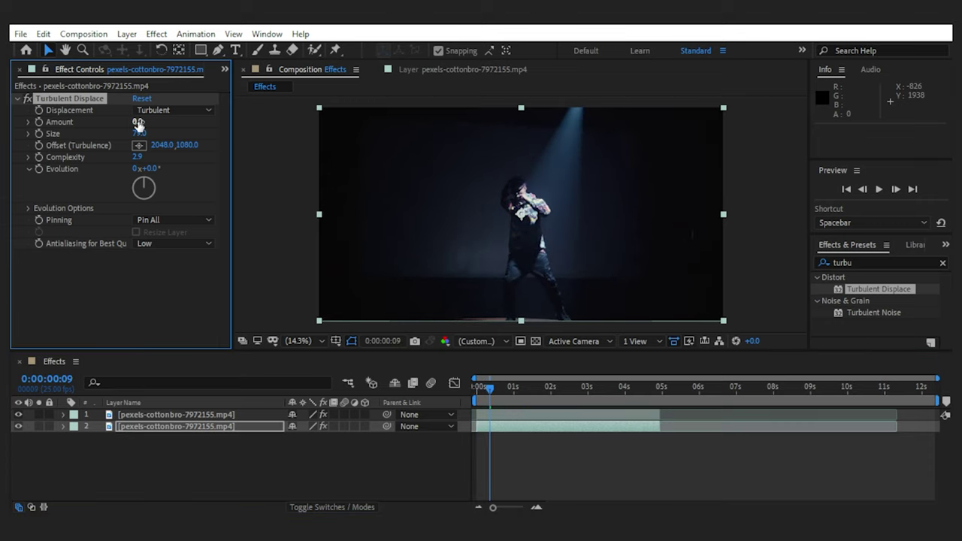
- Keyframe the Turbulent Displace Amount on the lower layer at 90 for 0:00:00:09 and 0 for 0:00:00:07
{"action": "left_click", "coordinate": [137, 122]}
{"action": "key", "text": "Return"}
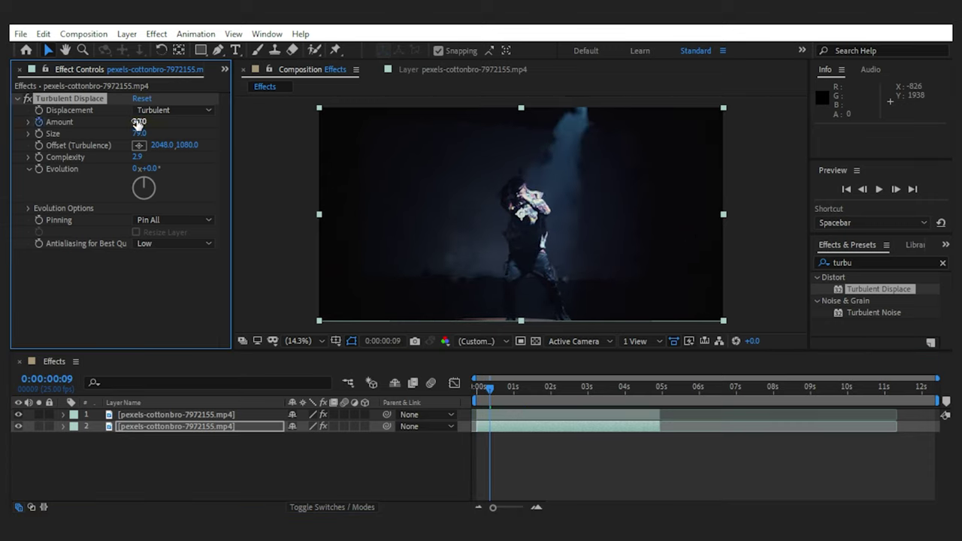
{"action": "left_click_drag", "start_coordinate": [490, 390], "coordinate": [488, 389]}
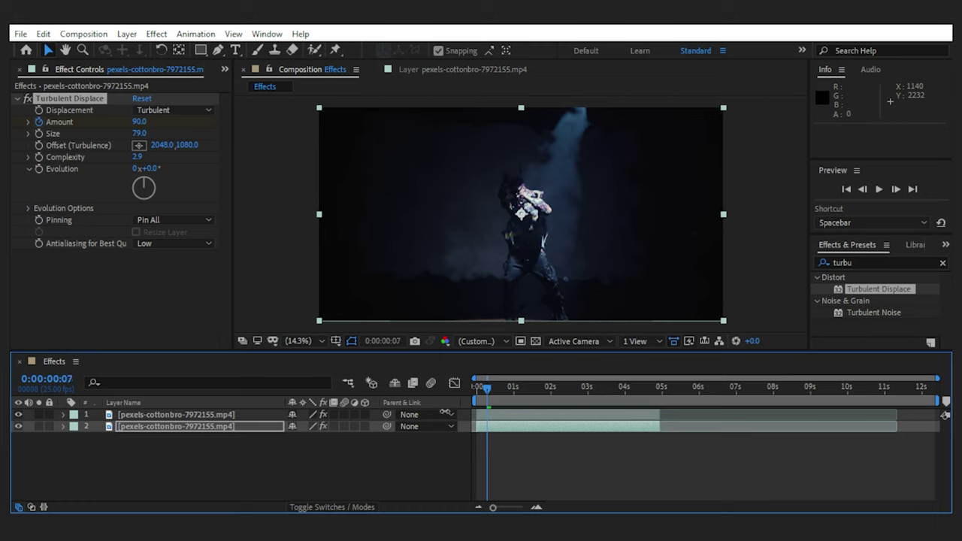
{"action": "left_click", "coordinate": [139, 122]}
{"action": "type", "text": "0"}
{"action": "key", "text": "Return"}
{"action": "left_click", "coordinate": [431, 461]}
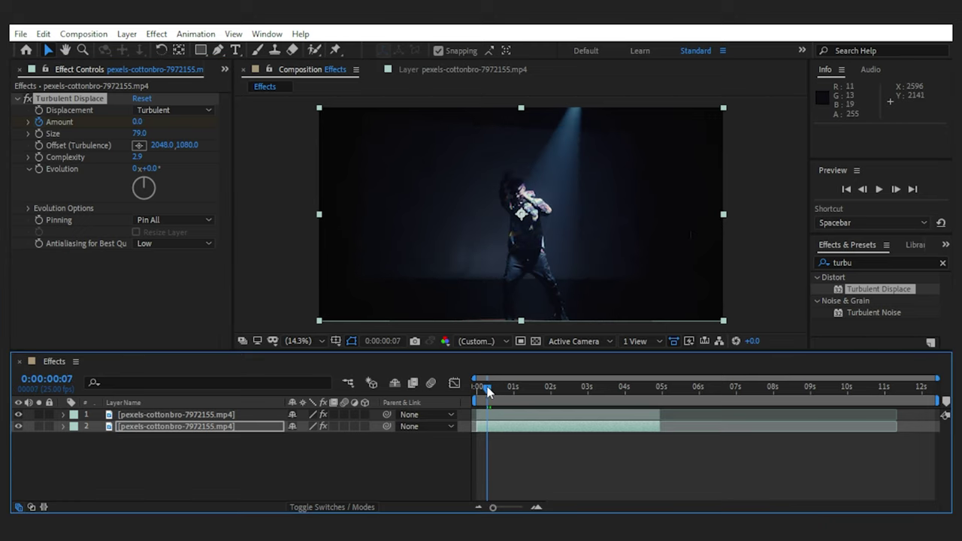
- Preview the animated distortion from a few frames before its first keyframe
{"action": "key", "text": "Page_Up"}
{"action": "key", "text": "Page_Up"}
{"action": "key", "text": "Page_Up"}
{"action": "key", "text": "space"}
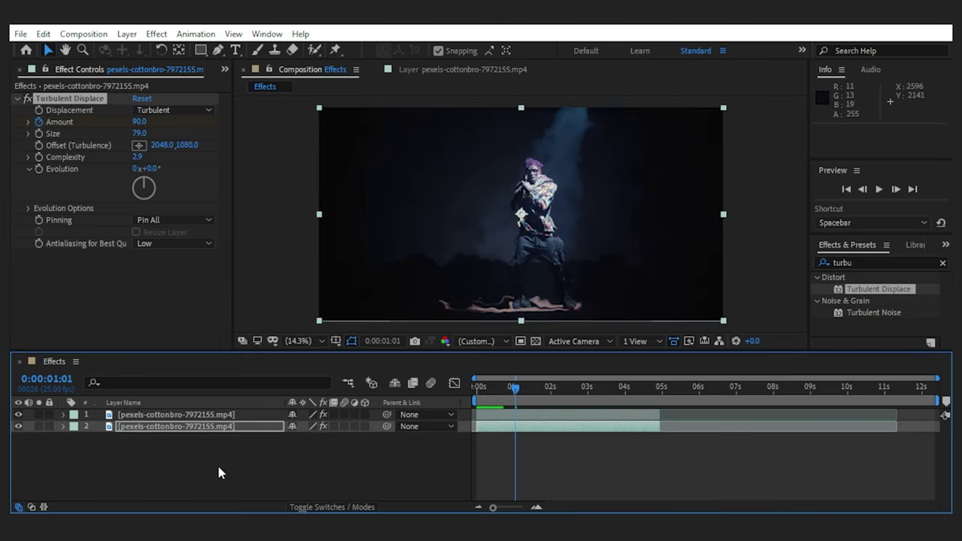
- Set the Roto Brush Matte Feather of the upper layer to 15
{"action": "left_click", "coordinate": [180, 414]}
{"action": "left_click", "coordinate": [137, 180]}
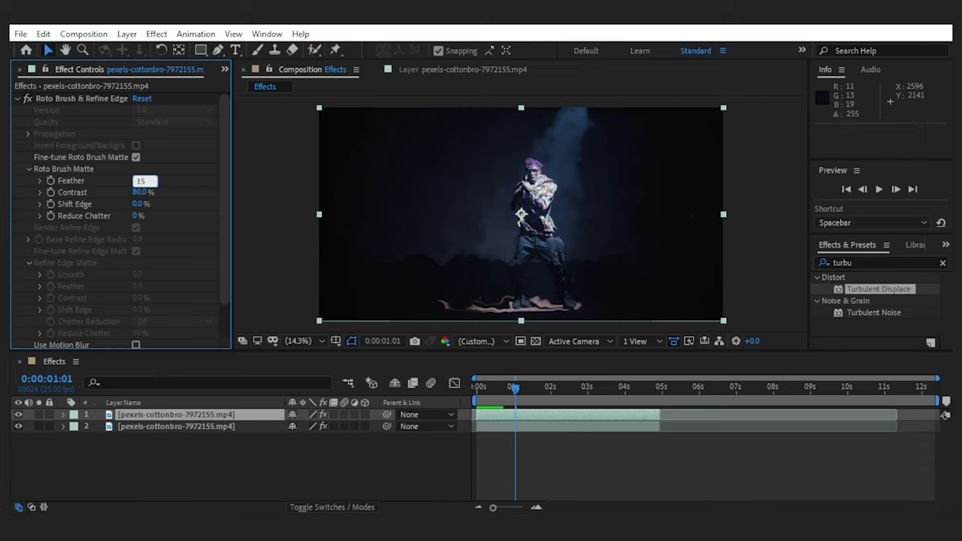
{"action": "key", "text": "Return"}
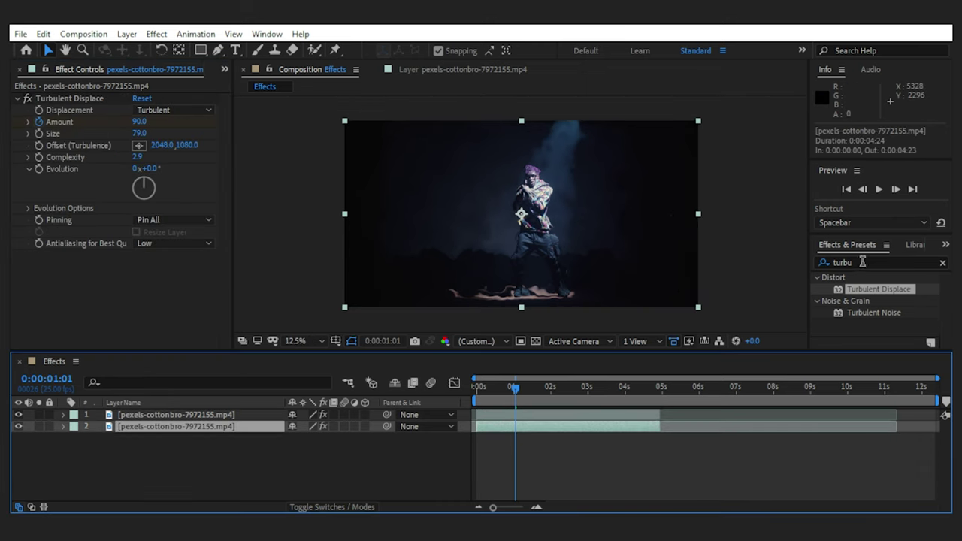
- Find the chromatic aberration effects and apply Quick Chromatic Aberration 2 to the lower layer
{"action": "left_click", "coordinate": [863, 262]}
{"action": "type", "text": "chro"}
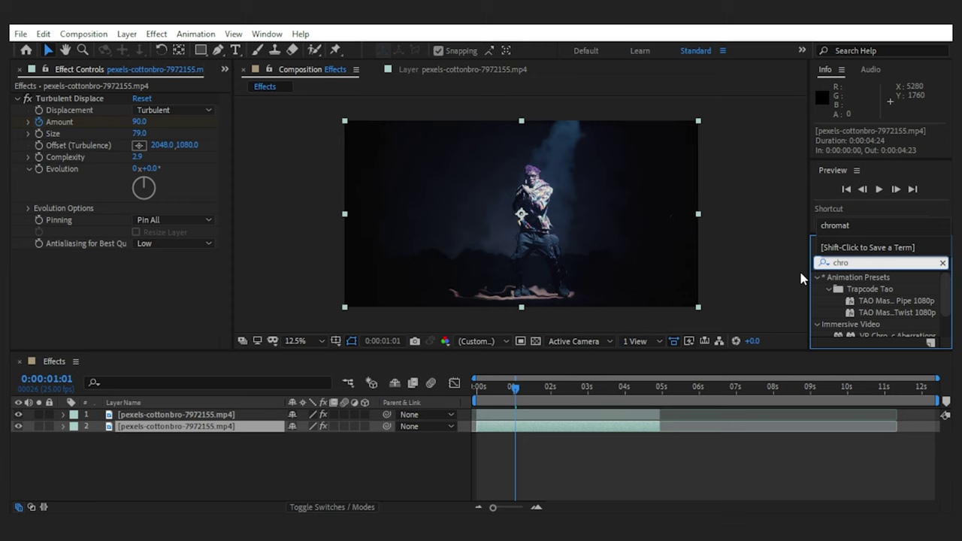
{"action": "scroll", "coordinate": [875, 296], "scroll_direction": "down", "scroll_amount": 2}
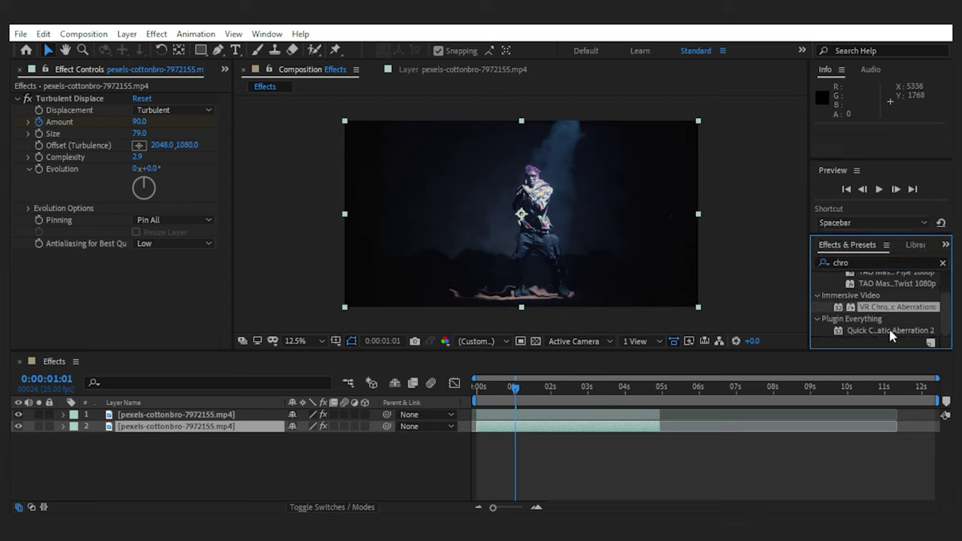
{"action": "left_click_drag", "start_coordinate": [893, 331], "coordinate": [206, 437]}
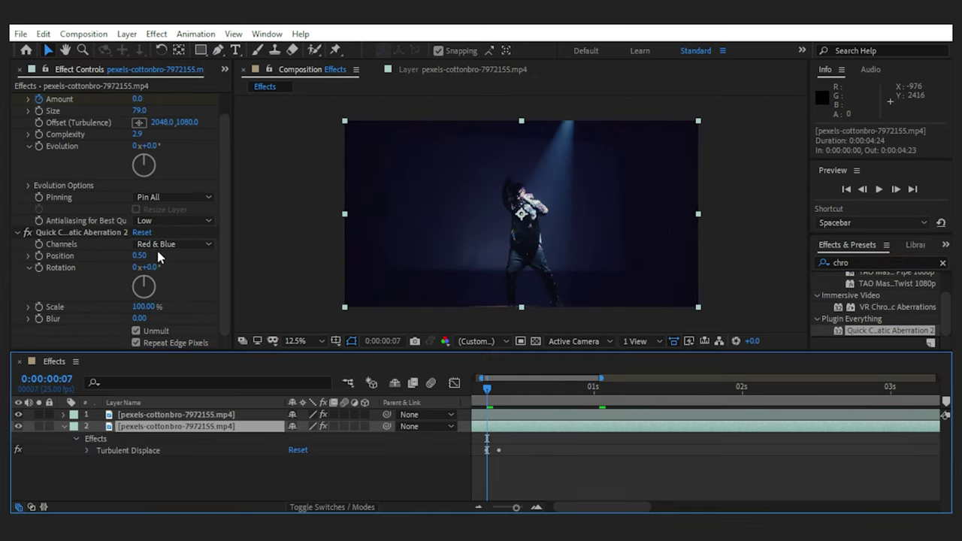
- Try the Red & Green and Green & Blue channel options of Quick Chromatic Aberration 2, and return Channels to Red & Blue
{"action": "left_click", "coordinate": [174, 244]}
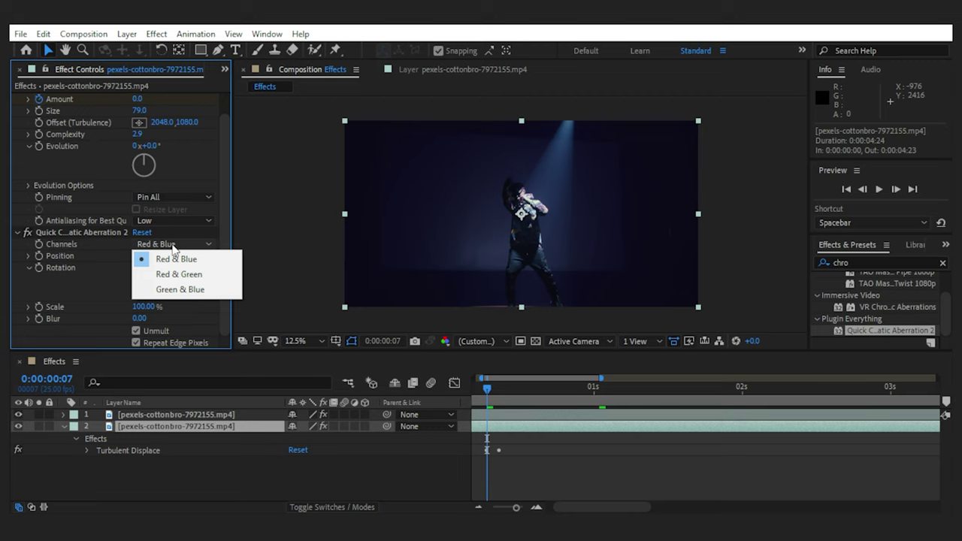
{"action": "left_click", "coordinate": [194, 274]}
{"action": "left_click", "coordinate": [181, 244]}
{"action": "left_click", "coordinate": [187, 290]}
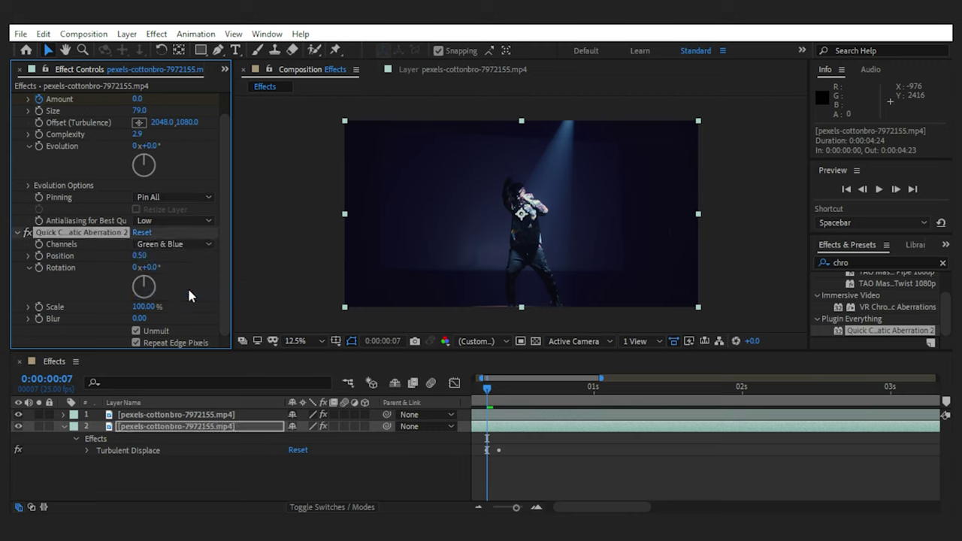
{"action": "left_click", "coordinate": [176, 245]}
{"action": "left_click", "coordinate": [178, 261]}
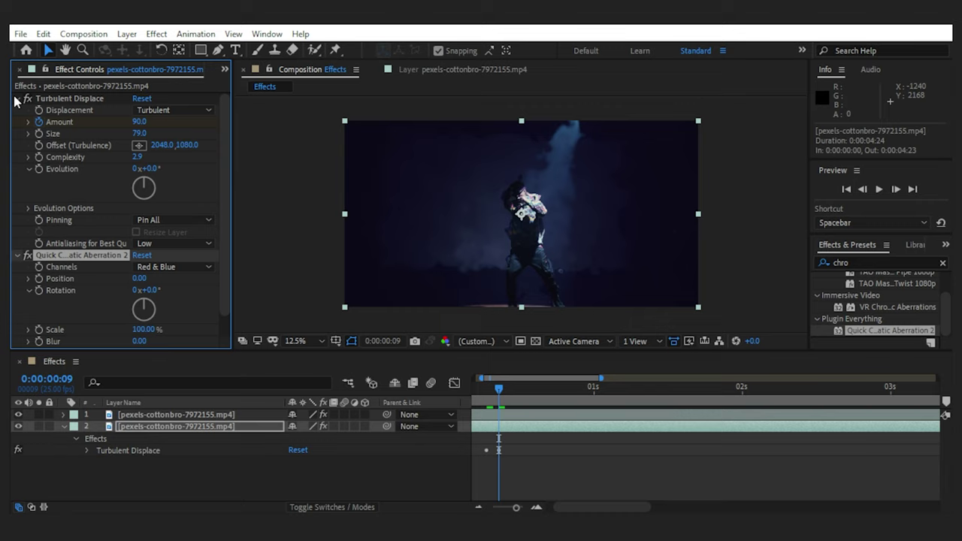
- Keyframe the aberration's Position at 45 and Scale at 110% for 0:00:00:09, with Position at 0 for 0:00:00:07
{"action": "left_click", "coordinate": [16, 99]}
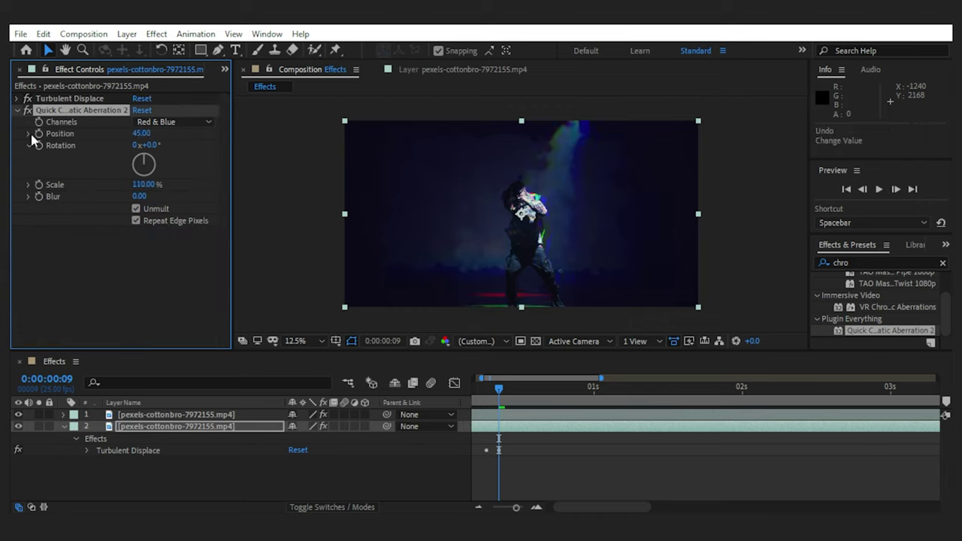
{"action": "left_click_drag", "start_coordinate": [497, 391], "coordinate": [487, 389]}
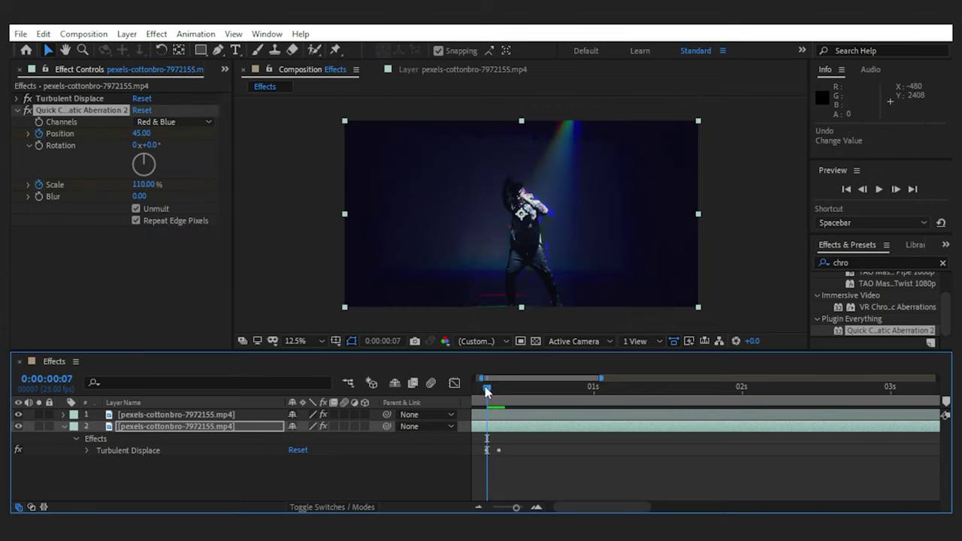
{"action": "left_click", "coordinate": [141, 134]}
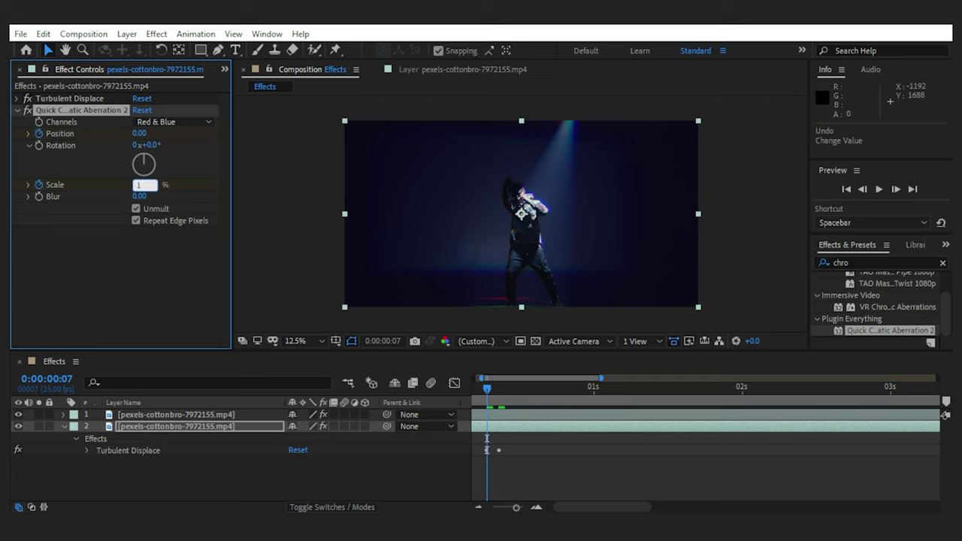
- Examine the color split behind the dancer at 0:00:00:19 in an enlarged composition view
{"action": "left_click_drag", "start_coordinate": [497, 391], "coordinate": [558, 393]}
{"action": "key", "text": "grave"}
{"action": "scroll", "coordinate": [586, 268], "scroll_direction": "up", "scroll_amount": 1}
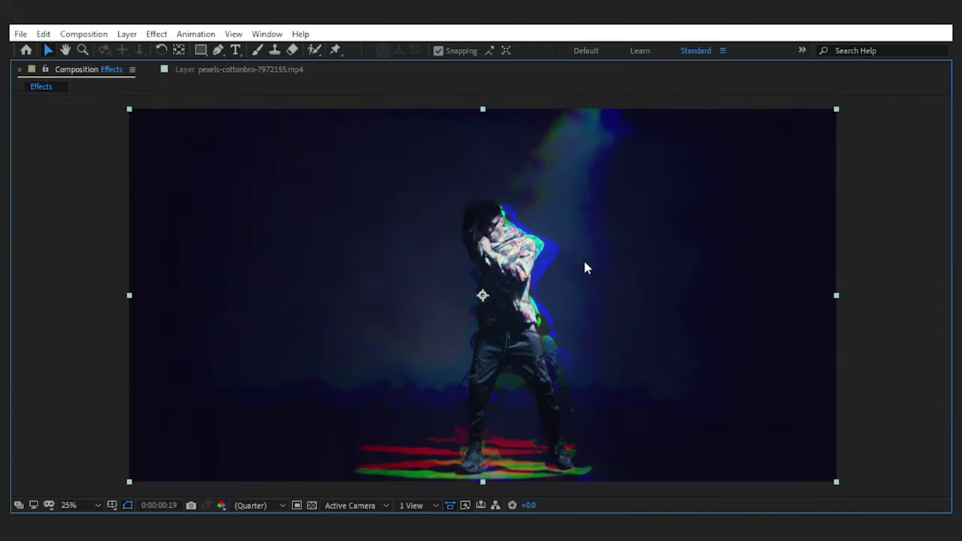
{"action": "key", "text": "grave"}
- Apply Glow to the lower layer with Glow Threshold 32.5%, Glow Radius 0 and Composite Original set to None
{"action": "left_click", "coordinate": [821, 270]}
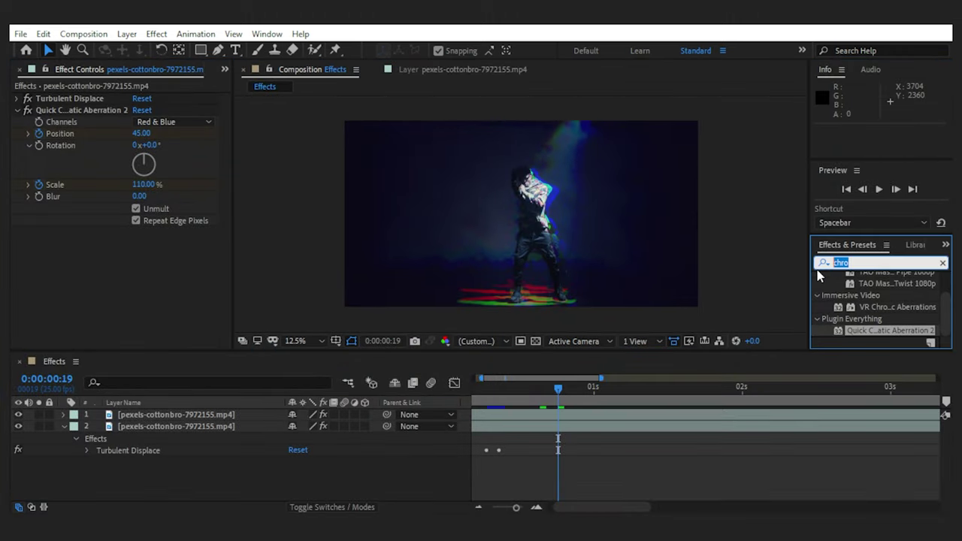
{"action": "scroll", "coordinate": [872, 301], "scroll_direction": "down", "scroll_amount": 3}
{"action": "left_click_drag", "start_coordinate": [868, 330], "coordinate": [188, 428]}
{"action": "left_click_drag", "start_coordinate": [138, 186], "coordinate": [75, 191]}
{"action": "left_click", "coordinate": [172, 209]}
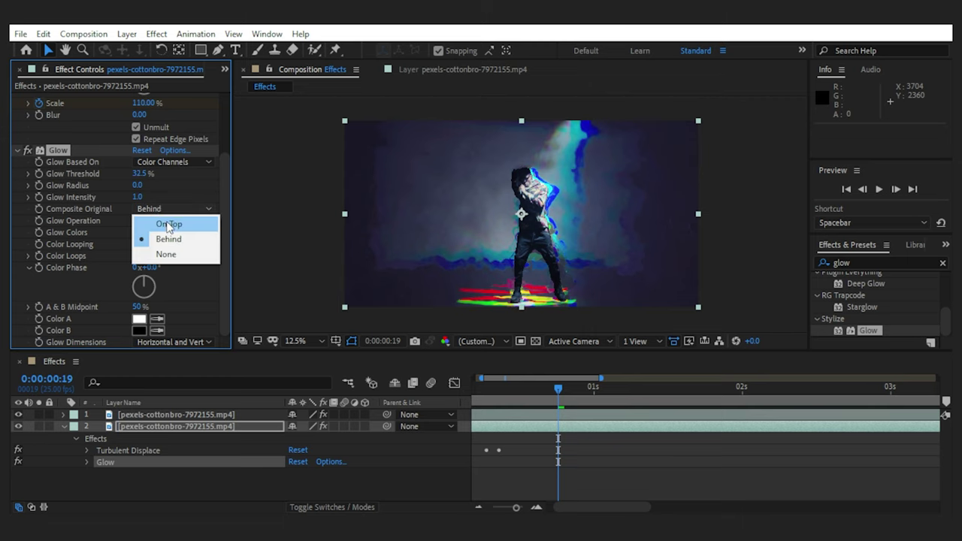
{"action": "left_click", "coordinate": [177, 257]}
{"action": "scroll", "coordinate": [177, 256], "scroll_direction": "up", "scroll_amount": 1}
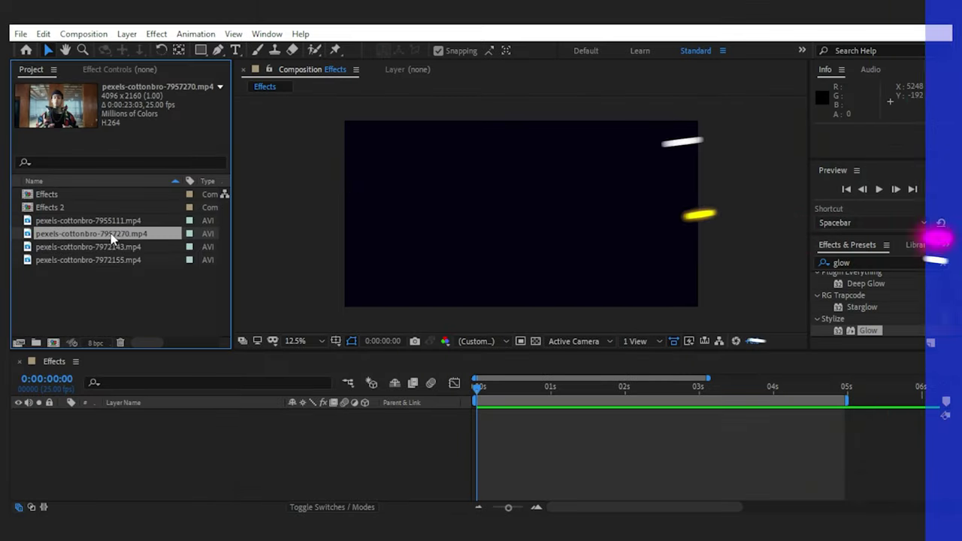
- Add pexels-cottonbro-7957270.mp4 to the empty Effects composition and scrub through it to 0:00:02:03
{"action": "left_click_drag", "start_coordinate": [111, 233], "coordinate": [168, 449]}
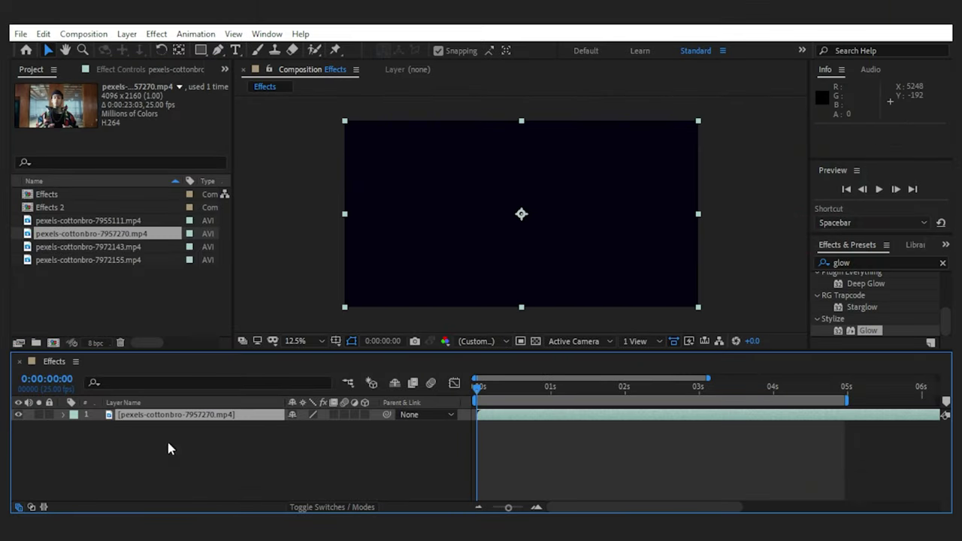
{"action": "left_click", "coordinate": [421, 455]}
{"action": "left_click_drag", "start_coordinate": [478, 388], "coordinate": [635, 391]}
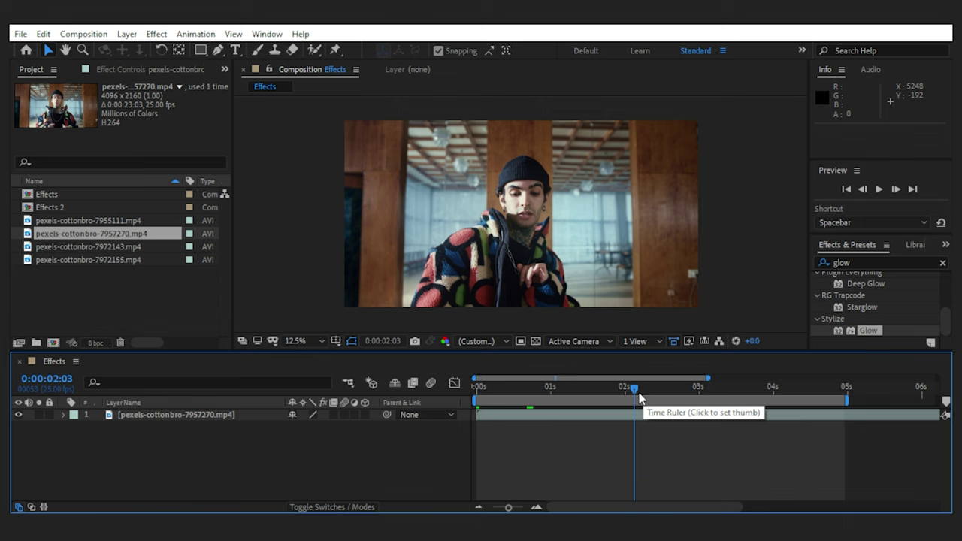
- Split the clip at 0:00:04:24 and remove the part after the cut
{"action": "left_click", "coordinate": [760, 392]}
{"action": "left_click", "coordinate": [846, 391]}
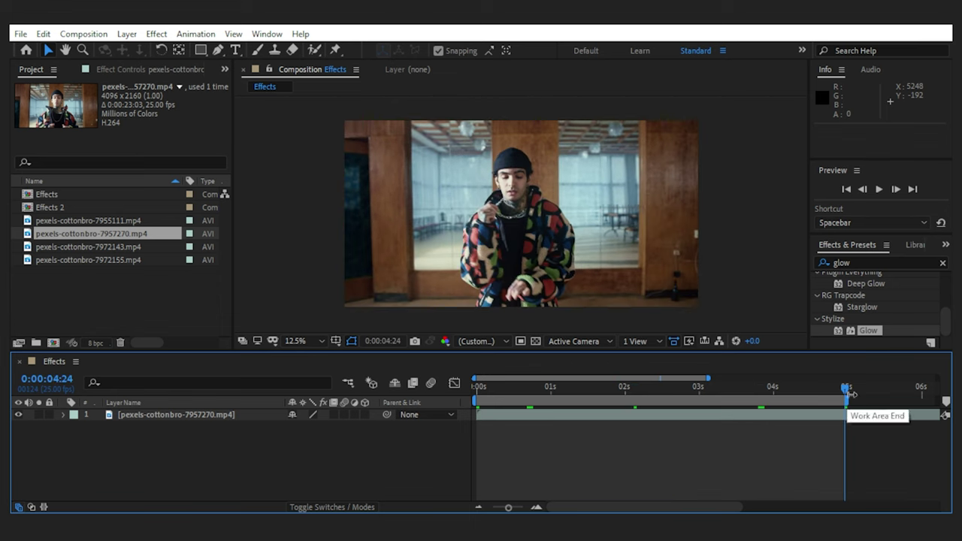
{"action": "left_click_drag", "start_coordinate": [508, 508], "coordinate": [492, 508]}
{"action": "left_click", "coordinate": [673, 416]}
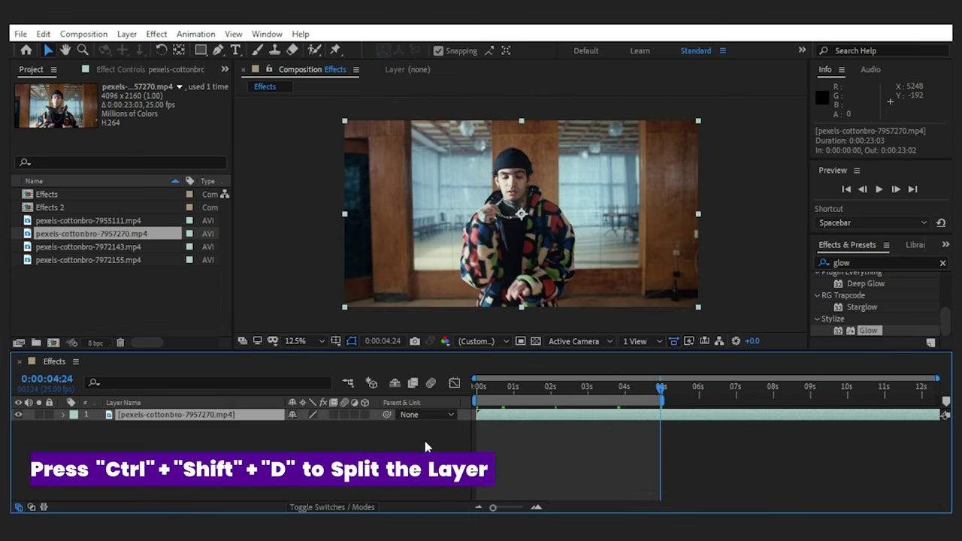
{"action": "key", "text": "ctrl+shift+d"}
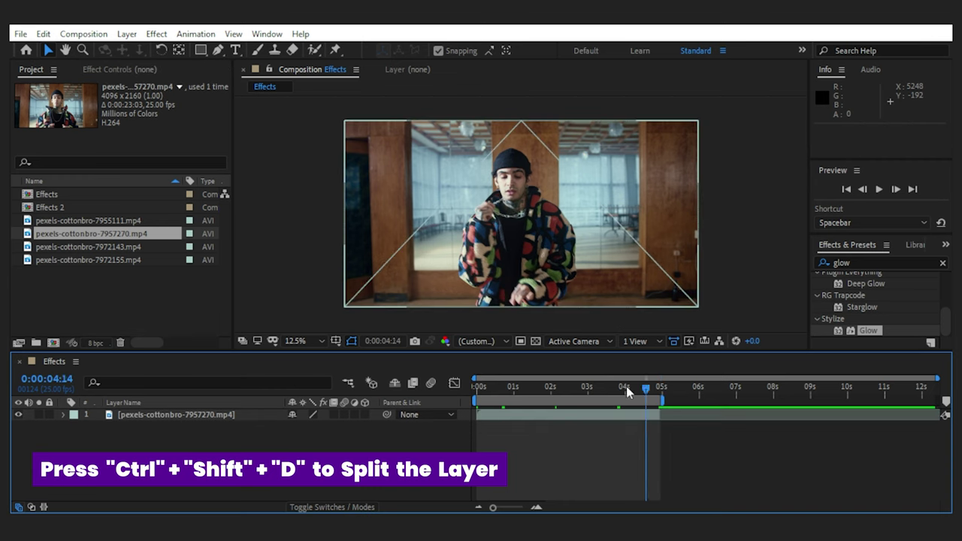
- Return to 0:00:00:00 and duplicate the trimmed clip layer
{"action": "key", "text": "Home"}
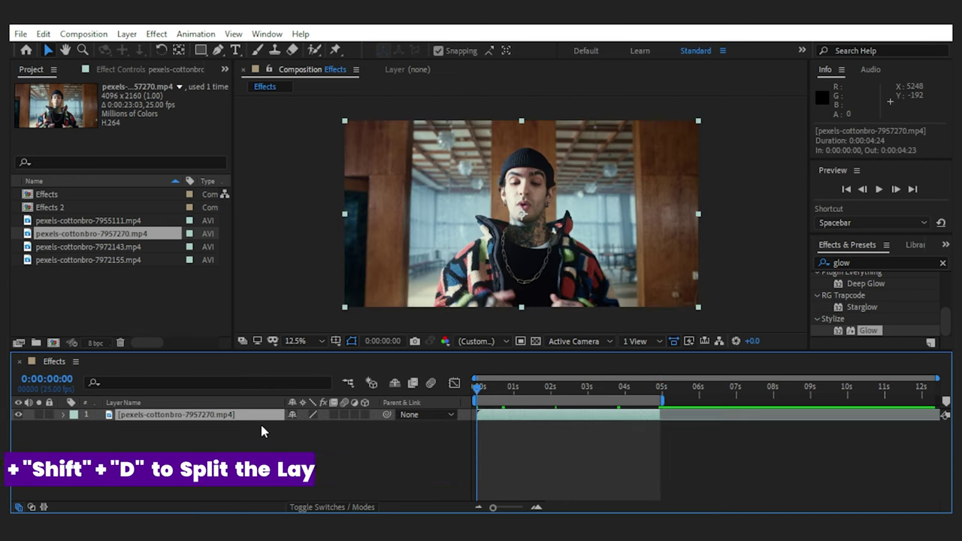
{"action": "key", "text": "ctrl+shift+d"}
{"action": "left_click", "coordinate": [309, 461]}
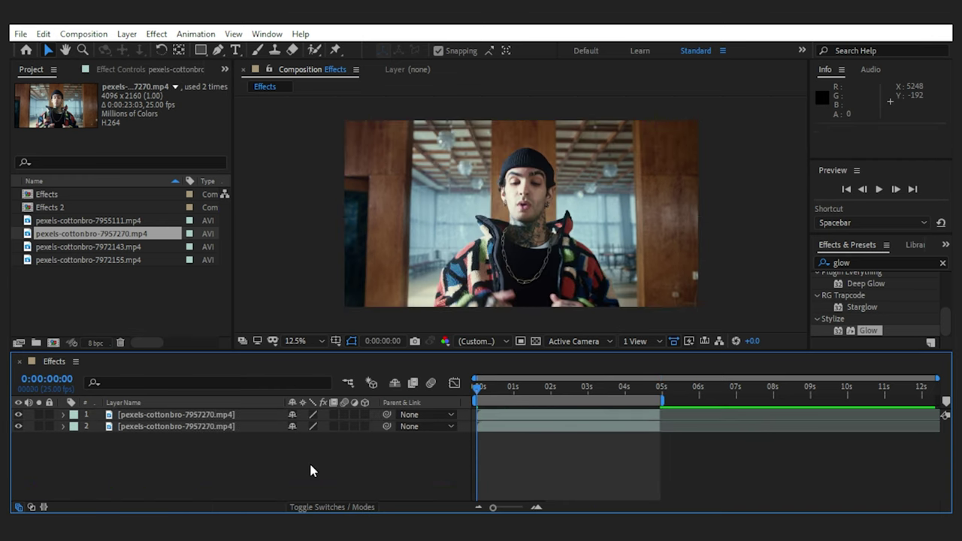
- Draw a circular mask around the man's head on the upper layer with the Ellipse tool
{"action": "left_click", "coordinate": [222, 414]}
{"action": "left_click_drag", "start_coordinate": [201, 49], "coordinate": [252, 78]}
{"action": "left_click_drag", "start_coordinate": [524, 214], "coordinate": [576, 282]}
- Set the feather of Mask 1 to 300 pixels and invert the mask
{"action": "left_click", "coordinate": [87, 438]}
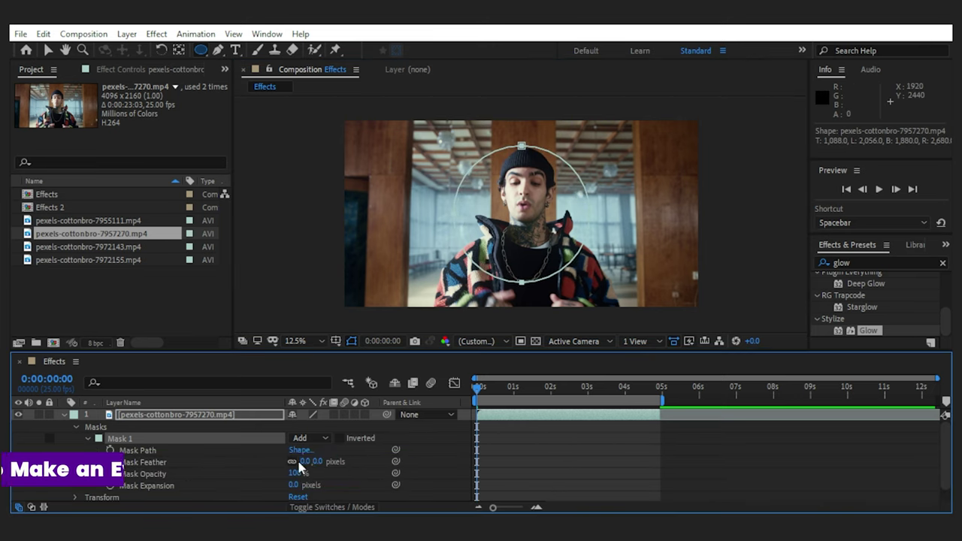
{"action": "left_click", "coordinate": [313, 461]}
{"action": "type", "text": "300"}
{"action": "key", "text": "Return"}
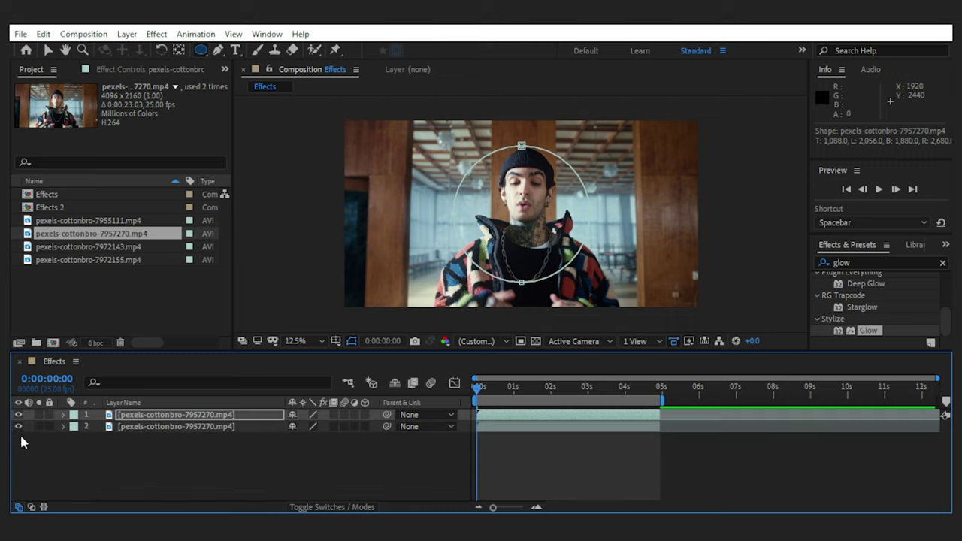
- Hide the lower layer and set the feather of Mask 1 to 400 pixels
{"action": "left_click", "coordinate": [18, 426]}
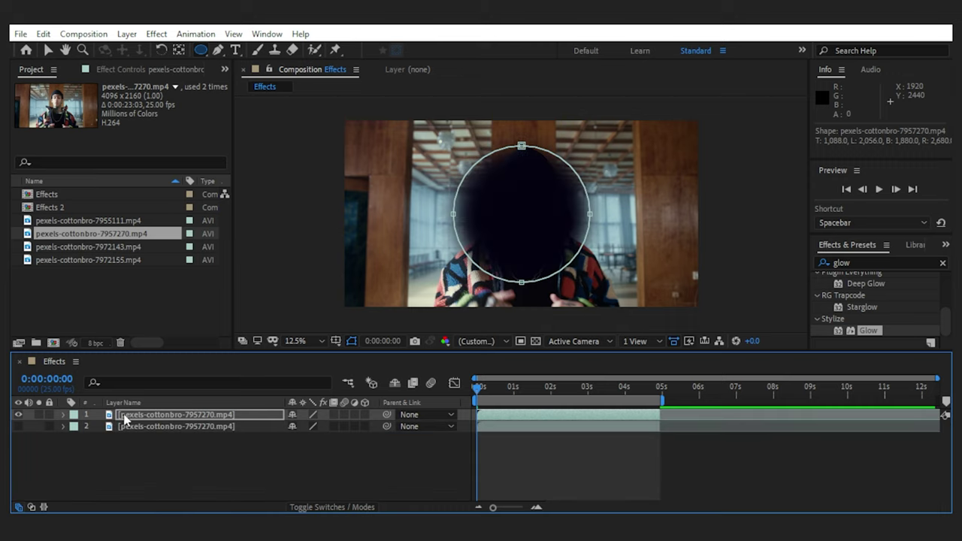
{"action": "key", "text": "f"}
{"action": "left_click", "coordinate": [309, 438]}
{"action": "type", "text": "400"}
{"action": "key", "text": "Return"}
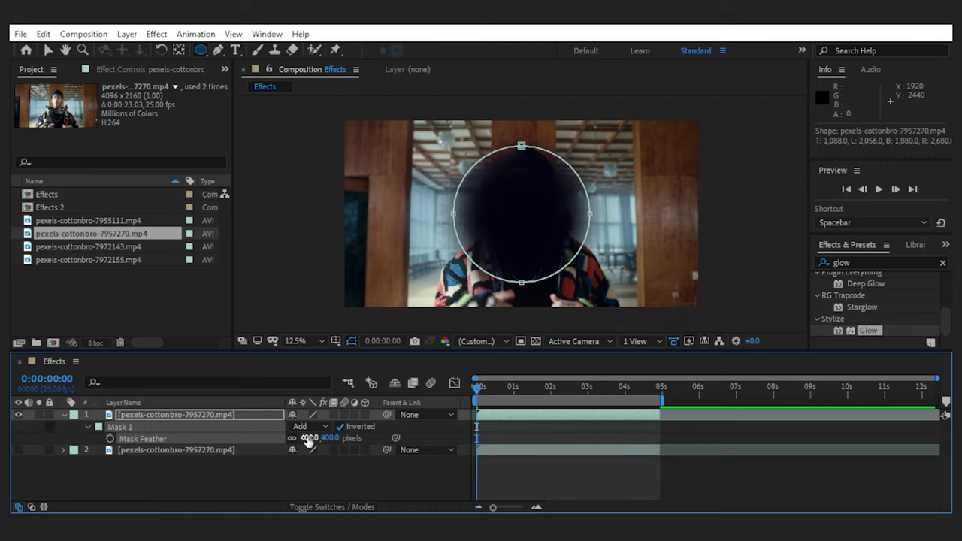
{"action": "left_click", "coordinate": [64, 415]}
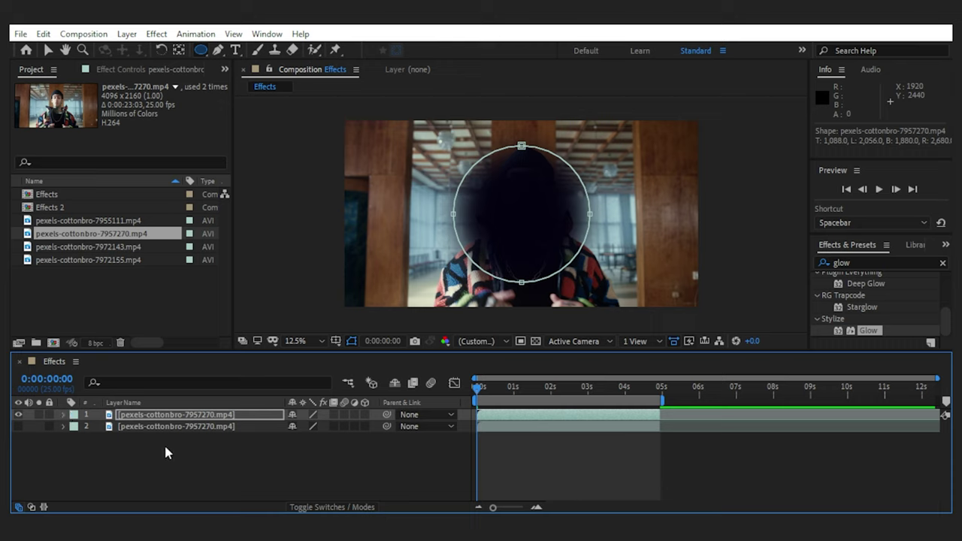
- Increase the Mask Expansion of Mask 1 on the upper layer
{"action": "left_click", "coordinate": [64, 416]}
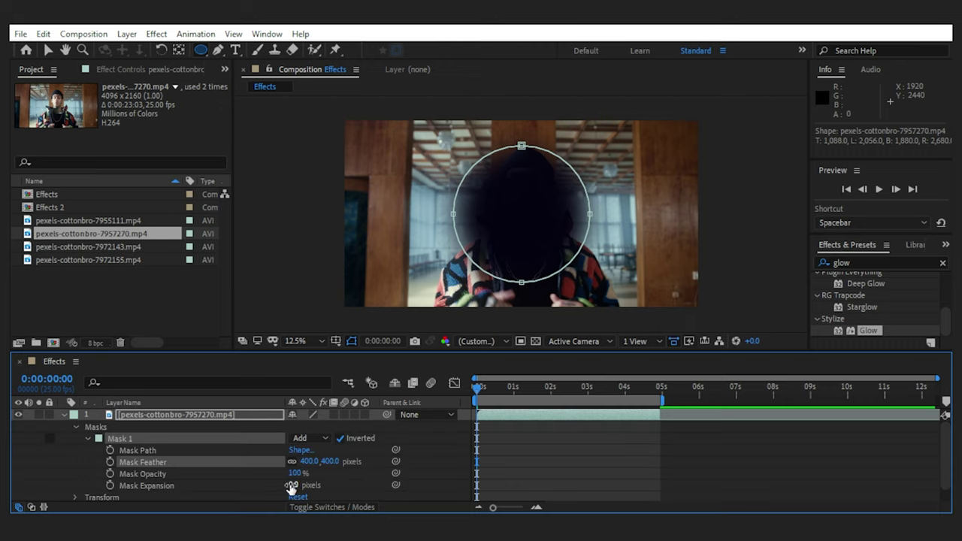
{"action": "left_click_drag", "start_coordinate": [294, 485], "coordinate": [378, 486]}
{"action": "left_click", "coordinate": [65, 414]}
{"action": "left_click", "coordinate": [216, 453]}
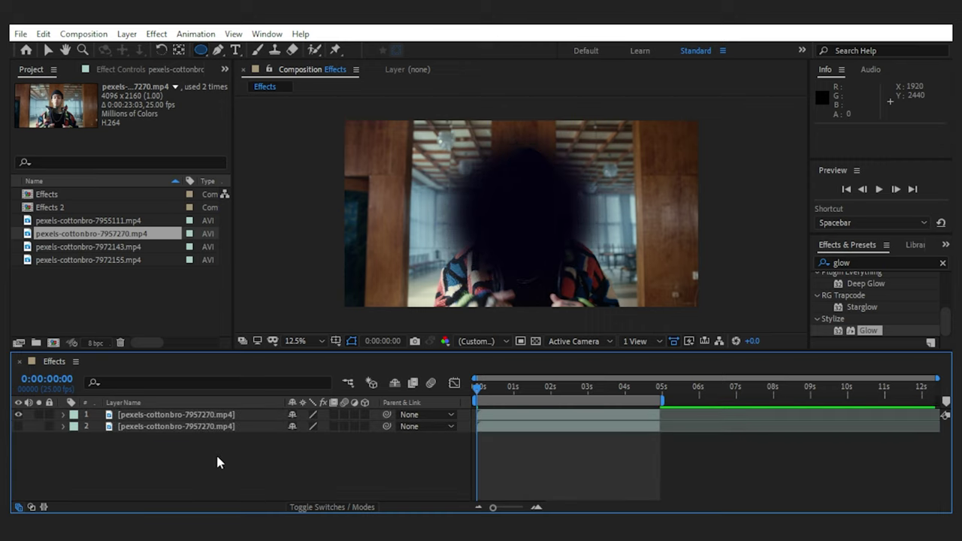
- Set the scale of the upper layer to 105%
{"action": "left_click", "coordinate": [225, 414]}
{"action": "key", "text": "s"}
{"action": "left_click", "coordinate": [308, 427]}
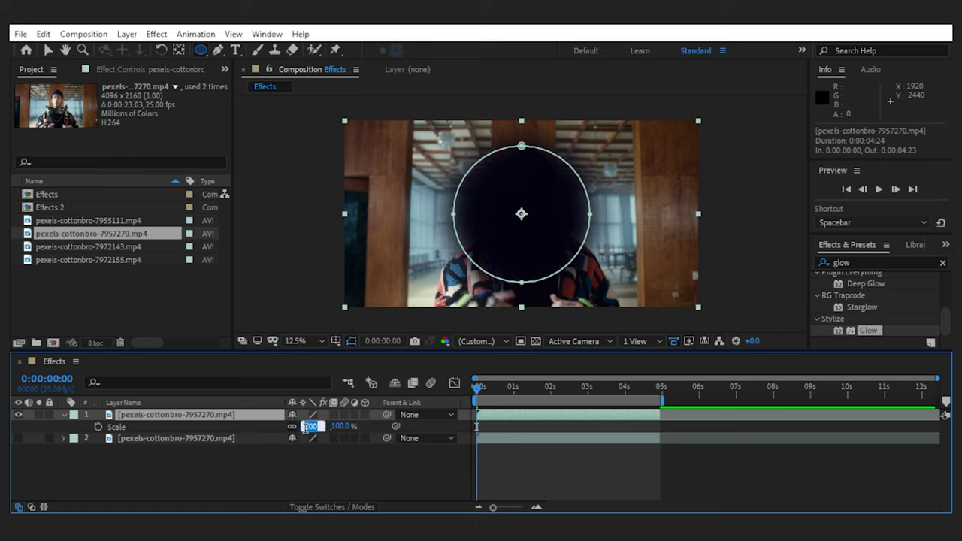
{"action": "key", "text": "Return"}
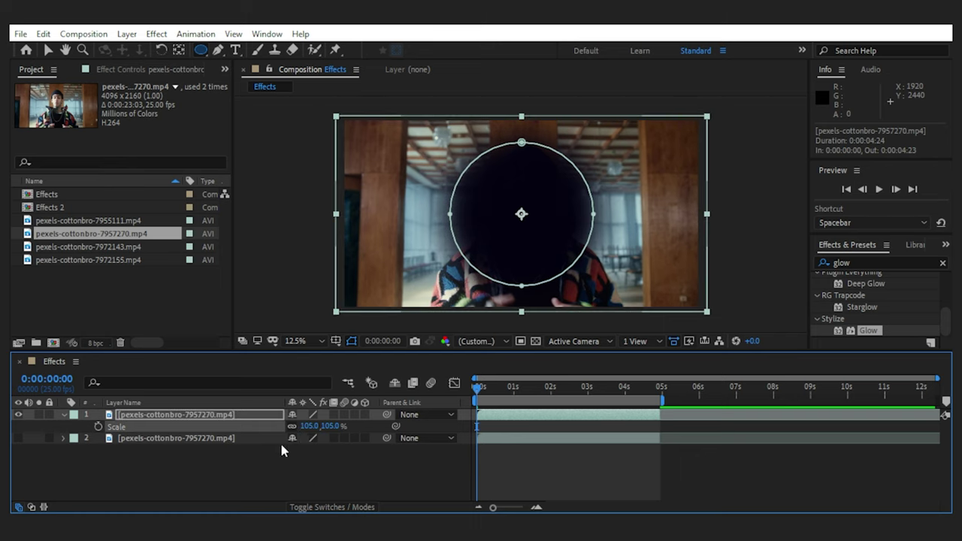
- Show the lower layer and set the scale of the upper layer to 115%
{"action": "left_click", "coordinate": [64, 414]}
{"action": "left_click", "coordinate": [119, 461]}
{"action": "left_click", "coordinate": [18, 426]}
{"action": "left_click", "coordinate": [244, 415]}
{"action": "type", "text": "s"}
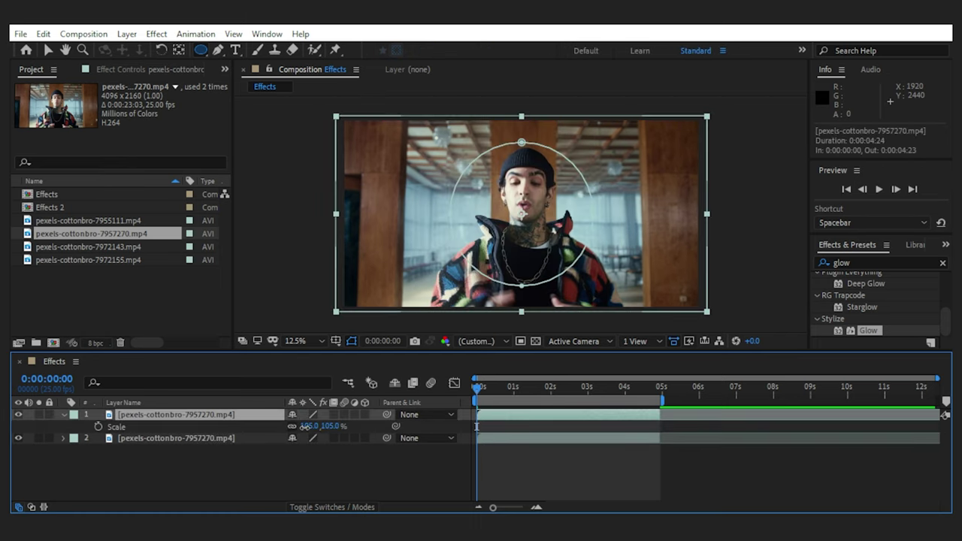
{"action": "type", "text": "115"}
{"action": "left_click", "coordinate": [401, 449]}
- Preview the composition's playback and examine the masked overlap around the man in an enlarged view
{"action": "key", "text": "space"}
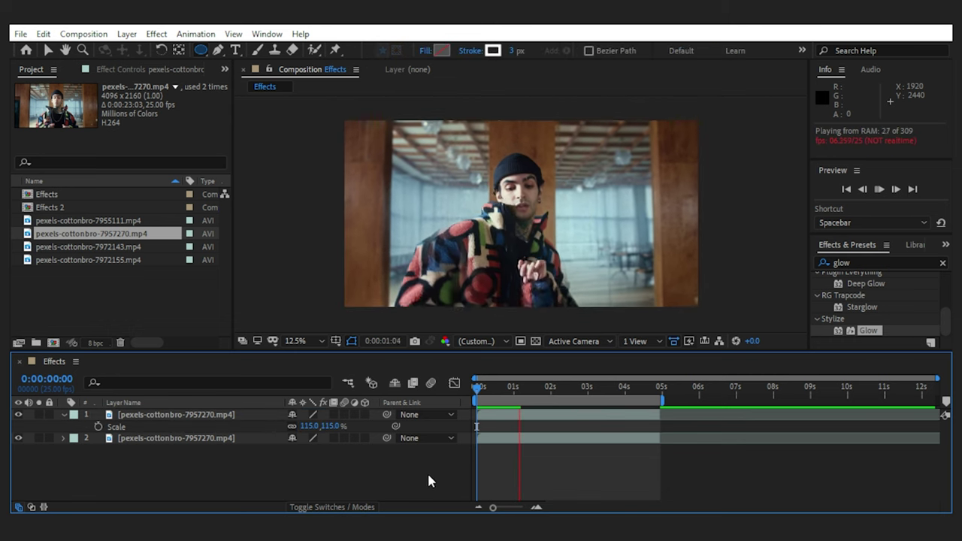
{"action": "key", "text": "space"}
{"action": "key", "text": "v"}
{"action": "key", "text": "grave"}
{"action": "scroll", "coordinate": [630, 303], "scroll_direction": "up", "scroll_amount": 1}
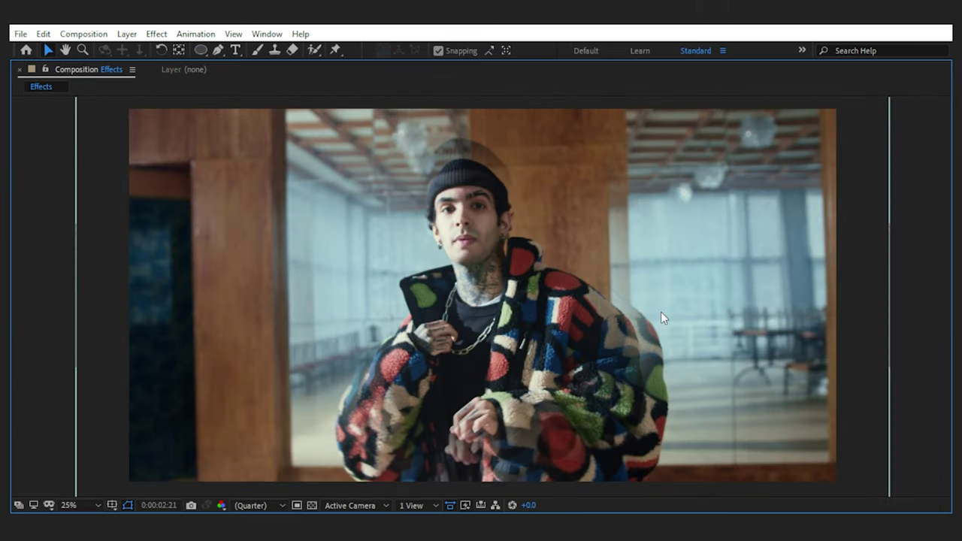
{"action": "key", "text": "grave"}
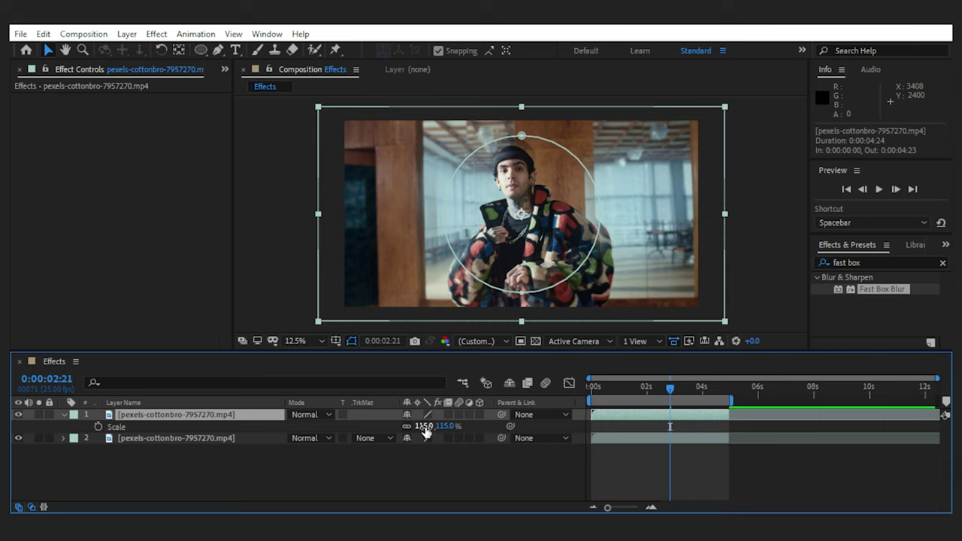
- Set the scale of the upper layer to 130%
{"action": "left_click", "coordinate": [424, 427]}
{"action": "type", "text": "130"}
{"action": "key", "text": "Return"}
{"action": "left_click", "coordinate": [441, 469]}
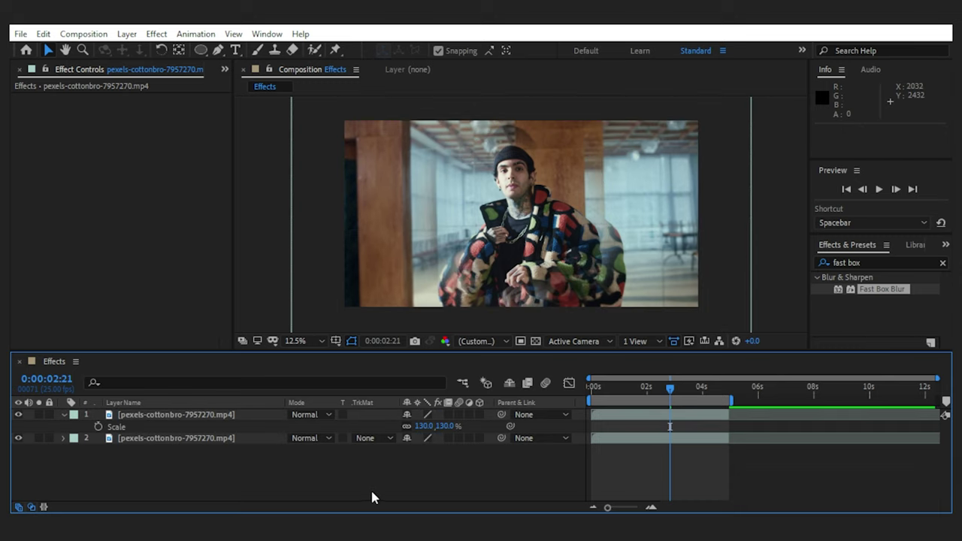
{"action": "left_click", "coordinate": [63, 415]}
- Find the Tritone effect and apply it to the upper layer
{"action": "left_click", "coordinate": [870, 262]}
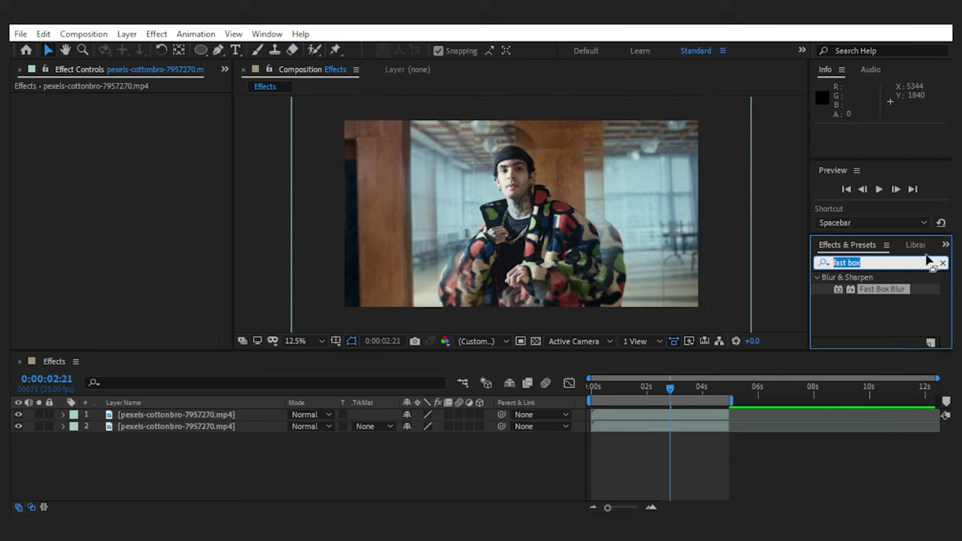
{"action": "left_click", "coordinate": [943, 263]}
{"action": "type", "text": "trit"}
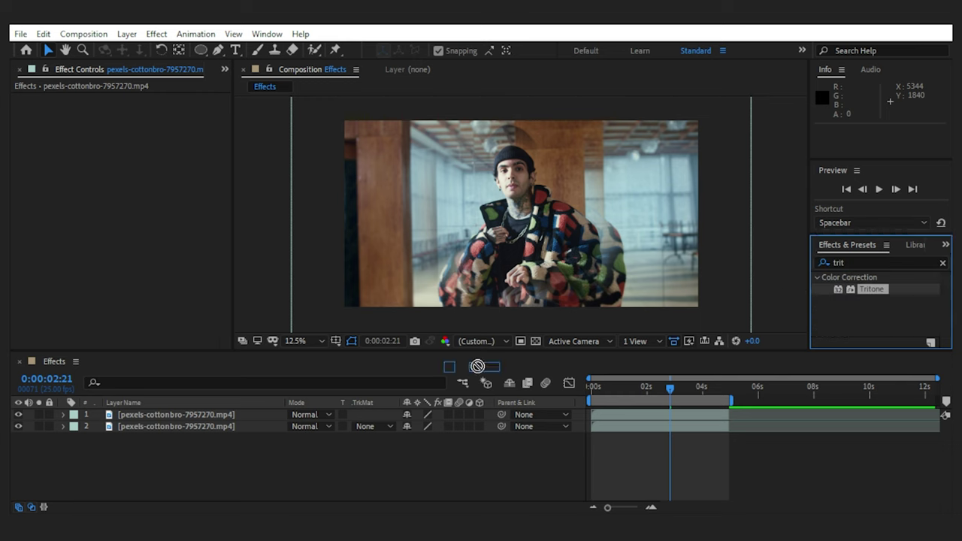
{"action": "left_click_drag", "start_coordinate": [871, 289], "coordinate": [171, 267]}
- Set the Tritone midtones to deep blue 1A1A8B and Blend With Original to 16%
{"action": "left_click", "coordinate": [142, 123]}
{"action": "left_click_drag", "start_coordinate": [215, 123], "coordinate": [215, 174]}
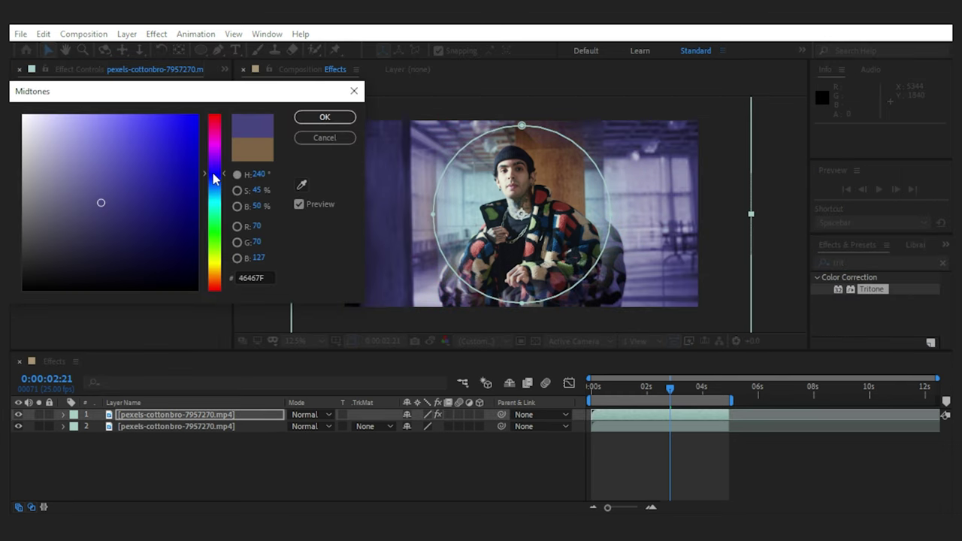
{"action": "mouse_move", "coordinate": [147, 206]}
{"action": "left_mouse_down"}
{"action": "mouse_move", "coordinate": [148, 221]}
{"action": "mouse_move", "coordinate": [182, 210]}
{"action": "mouse_move", "coordinate": [163, 193]}
{"action": "left_mouse_up"}
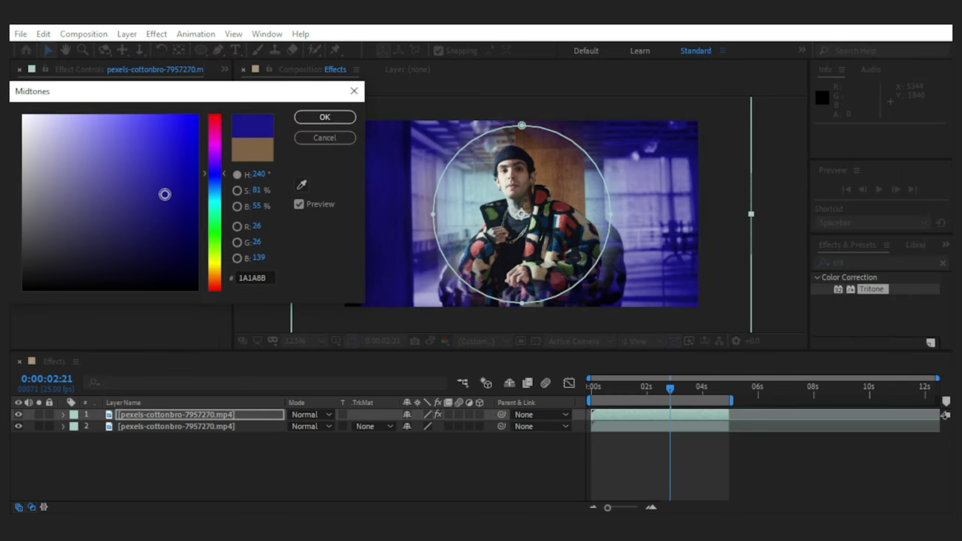
{"action": "left_click", "coordinate": [322, 118]}
{"action": "mouse_move", "coordinate": [138, 149]}
{"action": "left_mouse_down"}
{"action": "mouse_move", "coordinate": [163, 150]}
{"action": "mouse_move", "coordinate": [151, 151]}
{"action": "left_mouse_up"}
{"action": "left_click", "coordinate": [403, 485]}
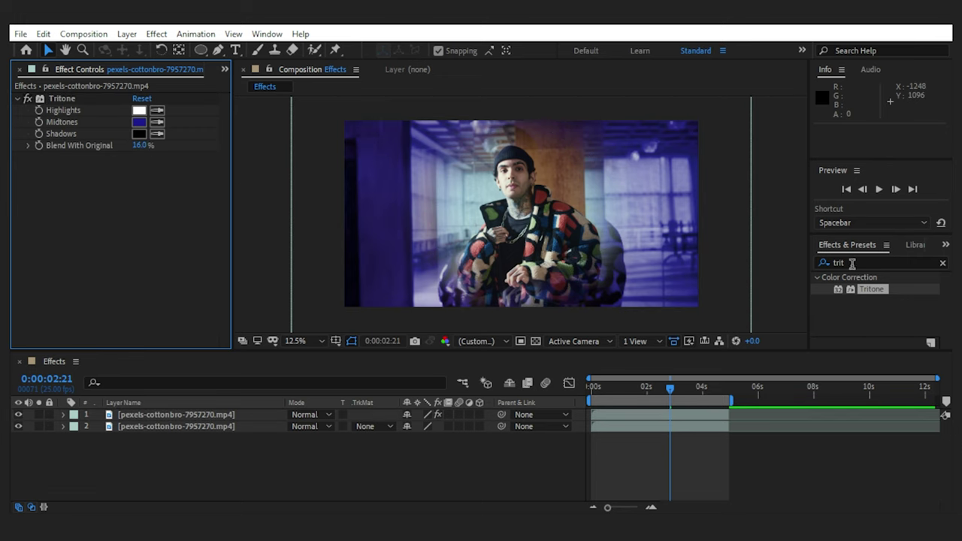
- Apply the Stylize Glow effect to the upper layer, with Glow Radius 35 and a lower Glow Threshold
{"action": "left_click", "coordinate": [852, 263]}
{"action": "type", "text": "glow"}
{"action": "scroll", "coordinate": [863, 314], "scroll_direction": "down", "scroll_amount": 5}
{"action": "left_click_drag", "start_coordinate": [867, 331], "coordinate": [178, 416]}
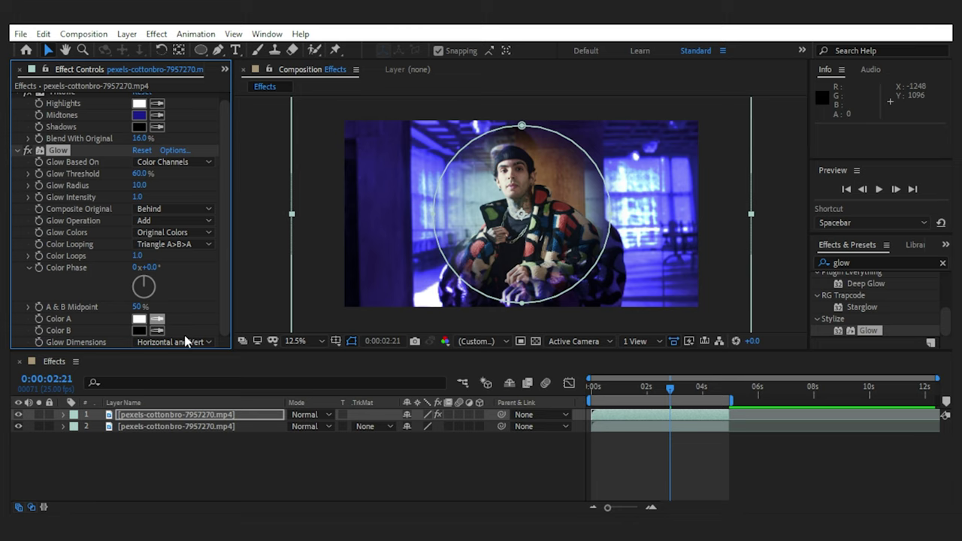
{"action": "mouse_move", "coordinate": [139, 186]}
{"action": "left_mouse_down"}
{"action": "mouse_move", "coordinate": [162, 186]}
{"action": "mouse_move", "coordinate": [107, 186]}
{"action": "mouse_move", "coordinate": [131, 175]}
{"action": "left_mouse_up"}
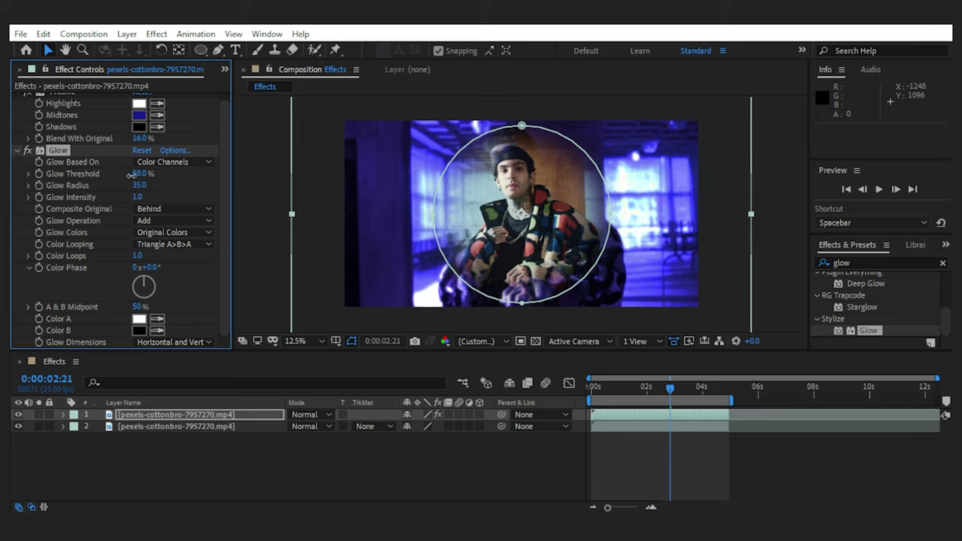
{"action": "left_click", "coordinate": [18, 150]}
{"action": "left_click", "coordinate": [492, 487]}
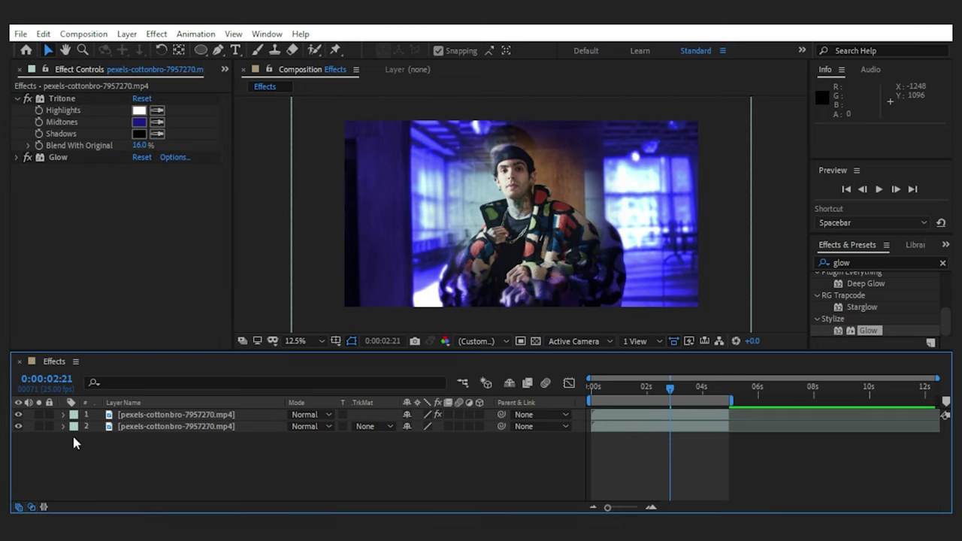
- Compare the frame with the upper layer hidden and shown, and set its Tritone Blend With Original to 50%
{"action": "left_click", "coordinate": [18, 414]}
{"action": "left_click", "coordinate": [18, 414]}
{"action": "left_click_drag", "start_coordinate": [137, 147], "coordinate": [169, 156]}
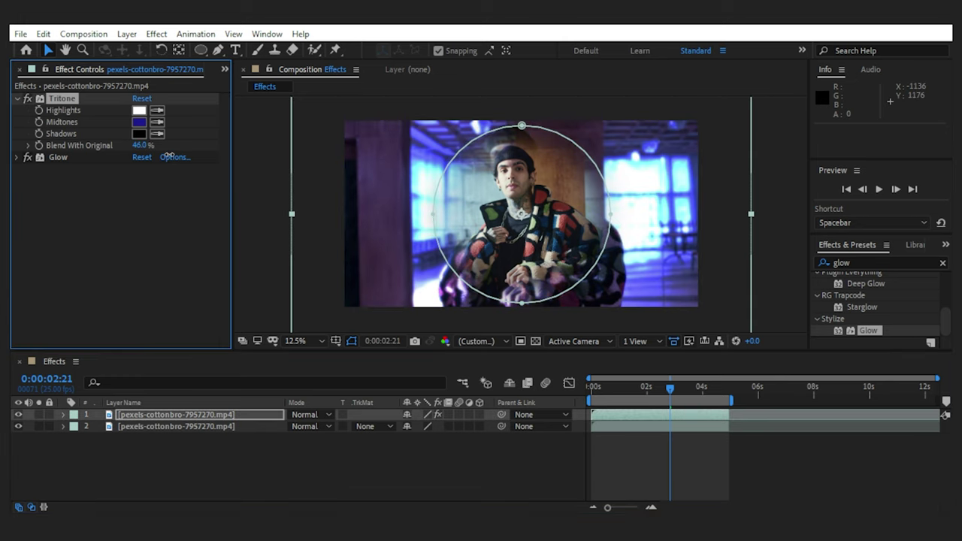
{"action": "left_click", "coordinate": [140, 145]}
{"action": "type", "text": "50"}
{"action": "key", "text": "Return"}
{"action": "left_click", "coordinate": [508, 466]}
- Copy the Tritone effect from the upper layer to the lower layer
{"action": "left_click", "coordinate": [79, 98]}
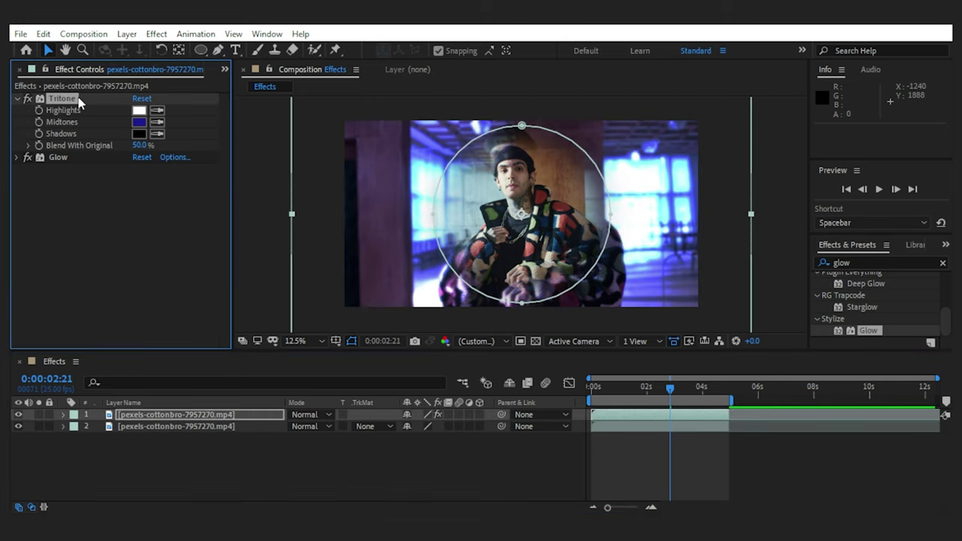
{"action": "key", "text": "ctrl+c"}
{"action": "left_click", "coordinate": [159, 427]}
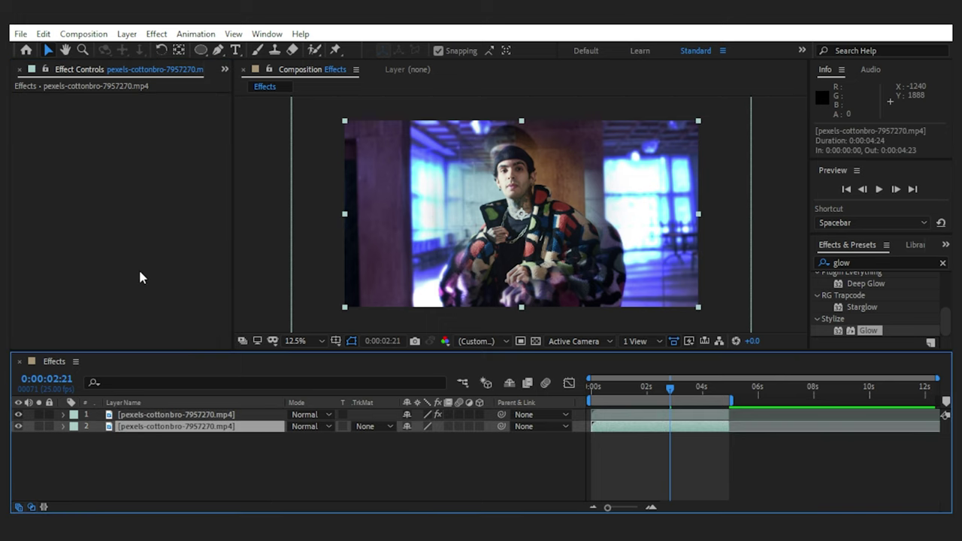
{"action": "left_click", "coordinate": [129, 243]}
{"action": "key", "text": "ctrl+v"}
- Set the lower layer's Tritone midtones to a dark red and undo the extra colour change
{"action": "left_click", "coordinate": [139, 121]}
{"action": "left_click_drag", "start_coordinate": [218, 278], "coordinate": [218, 292]}
{"action": "left_click_drag", "start_coordinate": [164, 193], "coordinate": [175, 212]}
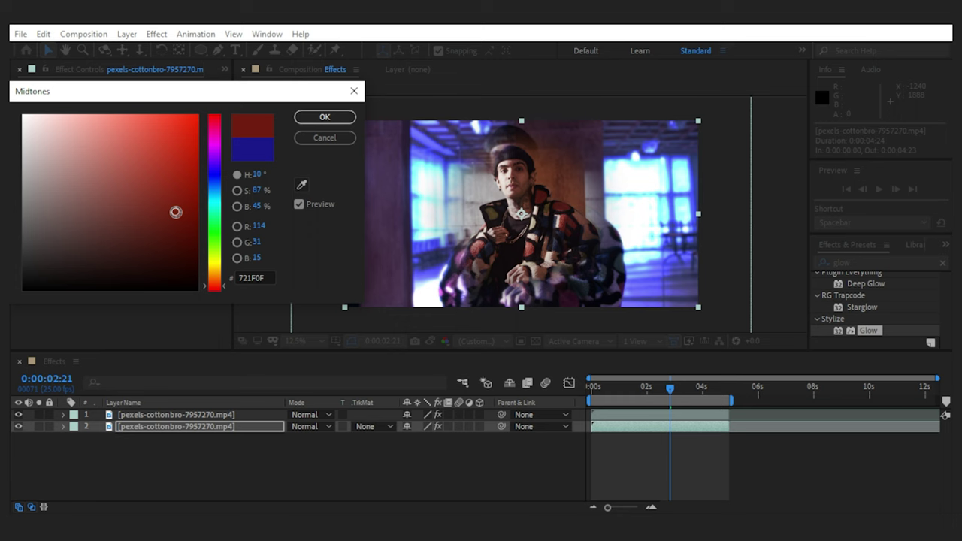
{"action": "left_click", "coordinate": [309, 117]}
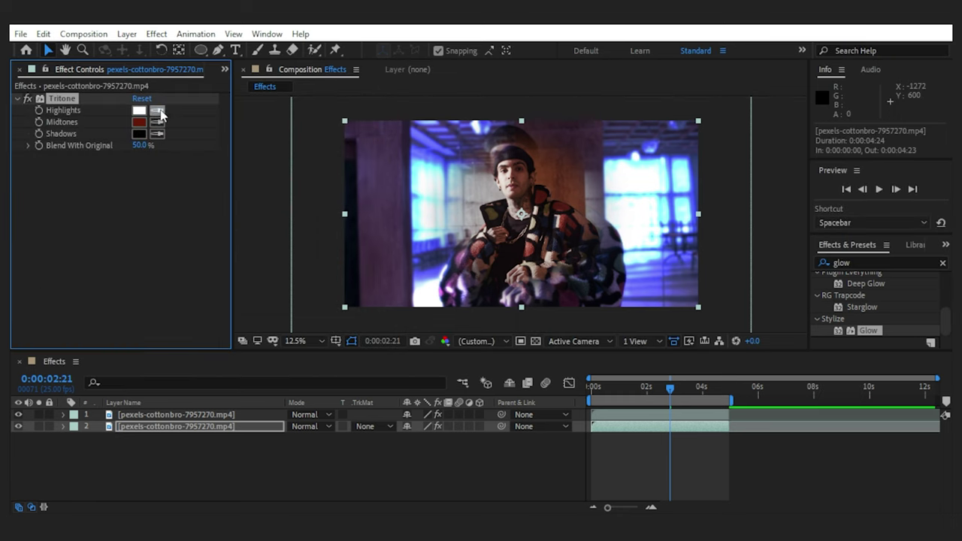
{"action": "left_click", "coordinate": [141, 123]}
{"action": "key", "text": "ctrl+z"}
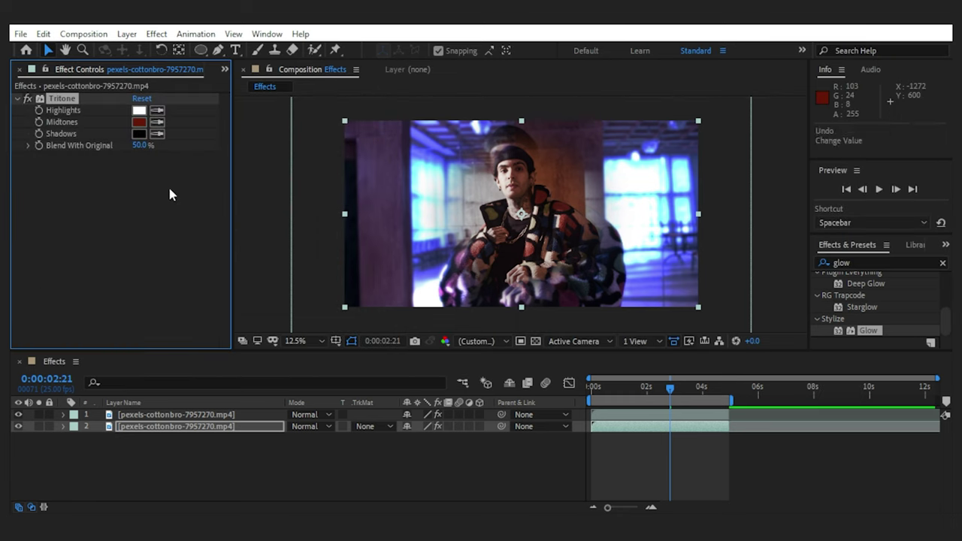
- Set the lower layer's Tritone Blend With Original to 39% and check the frame in an enlarged view
{"action": "left_click_drag", "start_coordinate": [136, 147], "coordinate": [129, 146]}
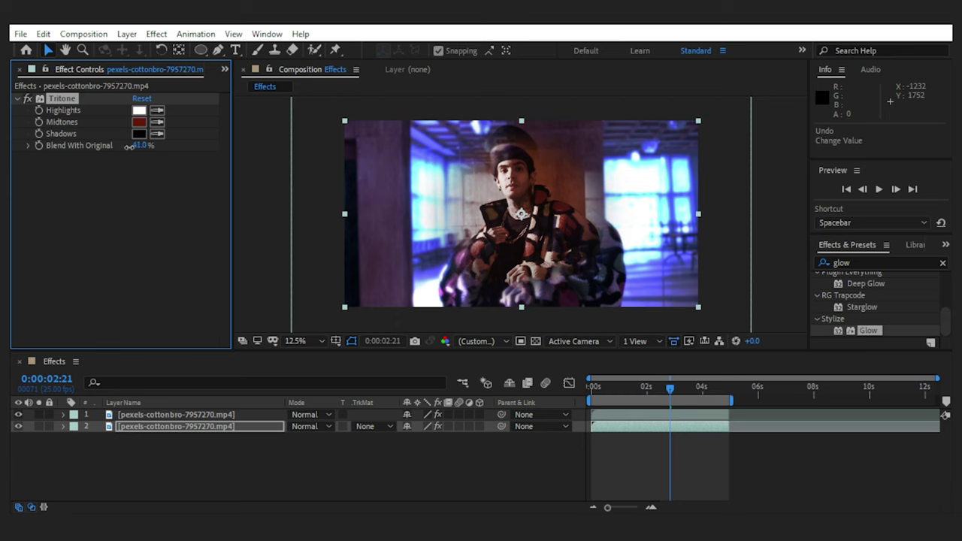
{"action": "left_click", "coordinate": [418, 452]}
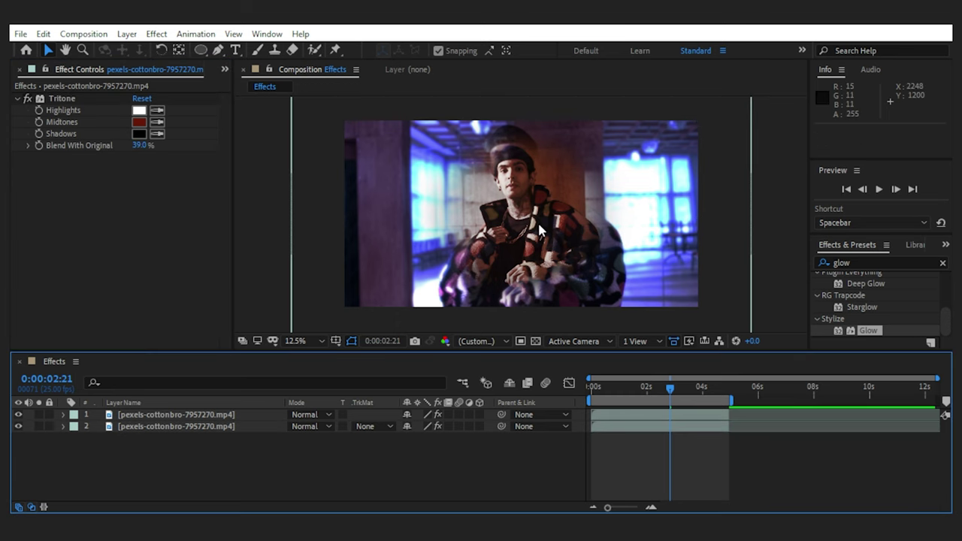
{"action": "key", "text": "grave"}
{"action": "key", "text": "period"}
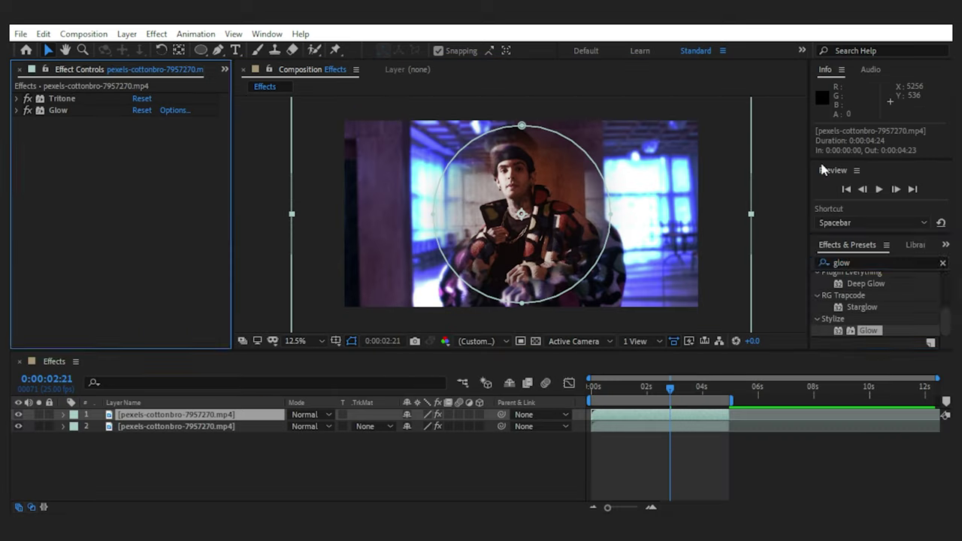
- Find the Fast Box Blur effect and apply it to the upper layer
{"action": "left_click_drag", "start_coordinate": [873, 260], "coordinate": [830, 264]}
{"action": "type", "text": "blur"}
{"action": "scroll", "coordinate": [877, 303], "scroll_direction": "down", "scroll_amount": 3}
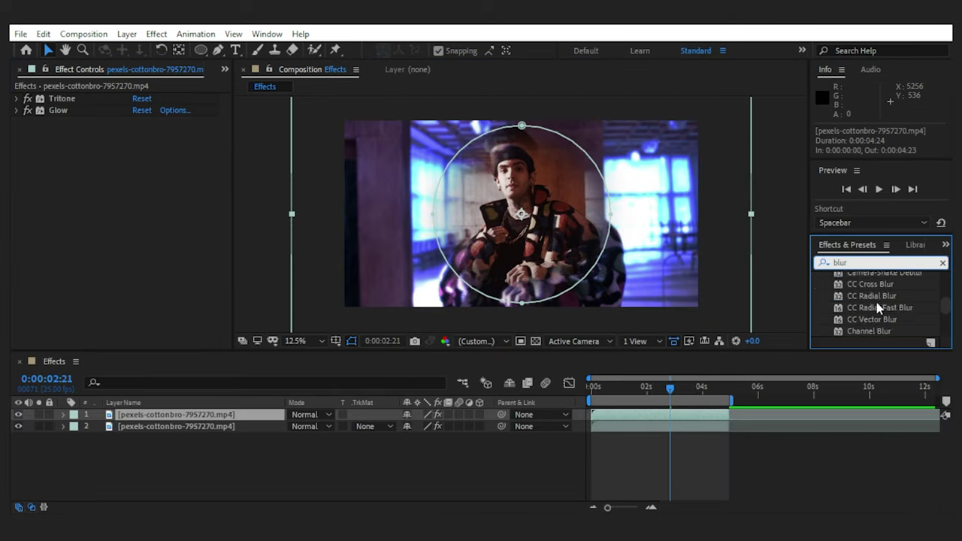
{"action": "scroll", "coordinate": [877, 302], "scroll_direction": "down", "scroll_amount": 2}
{"action": "left_click_drag", "start_coordinate": [882, 305], "coordinate": [221, 419]}
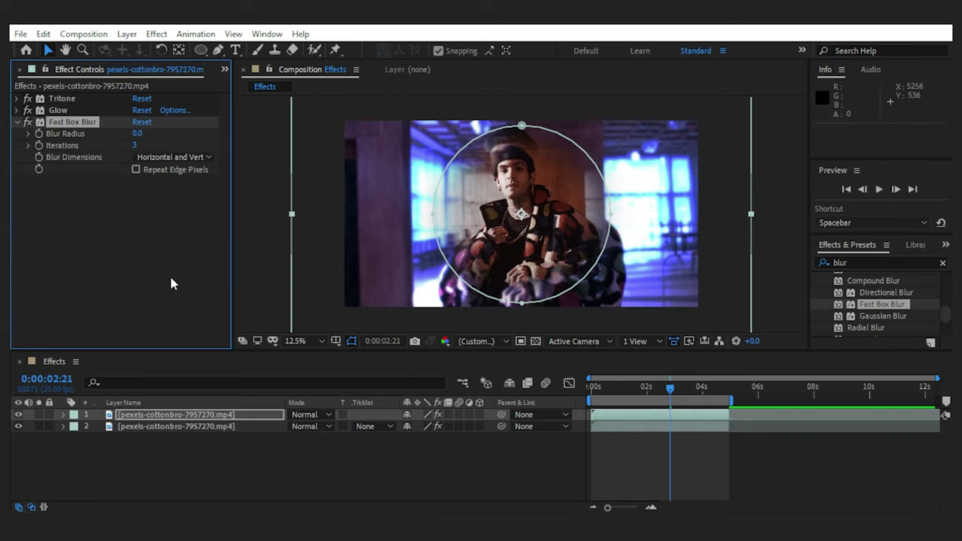
- Change the Blur Dimensions of the Fast Box Blur and increase its Blur Radius slightly
{"action": "left_click", "coordinate": [172, 157]}
{"action": "left_click", "coordinate": [172, 186]}
{"action": "left_click_drag", "start_coordinate": [136, 133], "coordinate": [143, 134]}
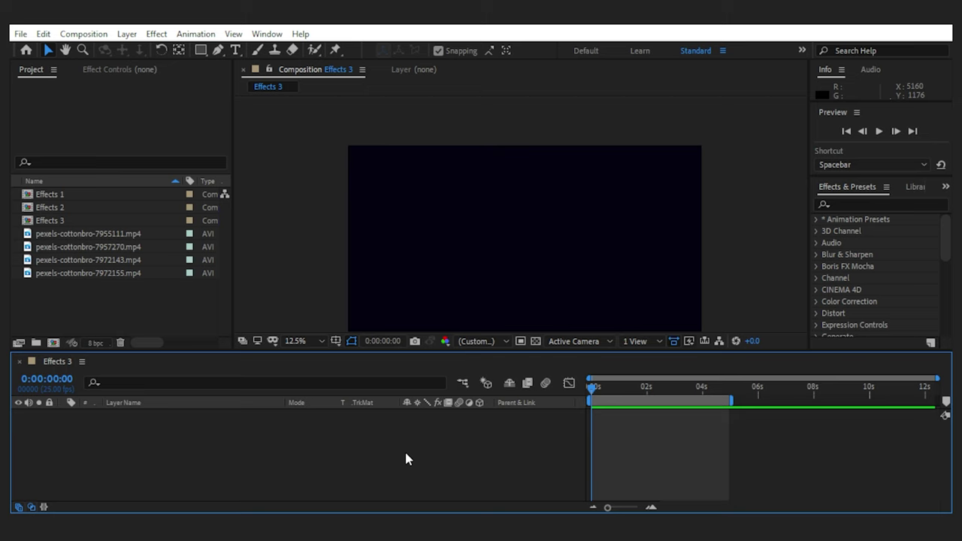
- Add pexels-cottonbro-7955111.mp4 to the Effects 3 composition and set its scale to 55%
{"action": "left_click_drag", "start_coordinate": [112, 241], "coordinate": [157, 434]}
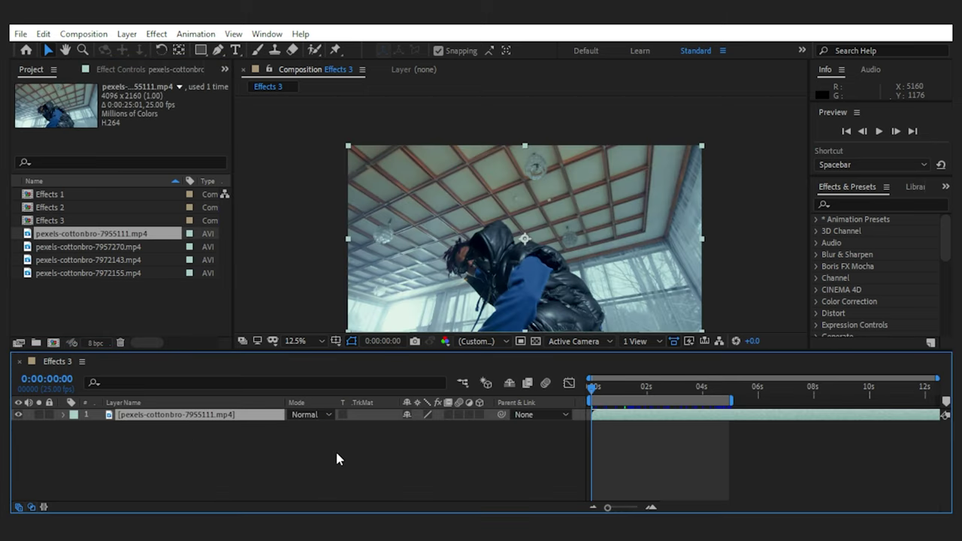
{"action": "left_click", "coordinate": [337, 458]}
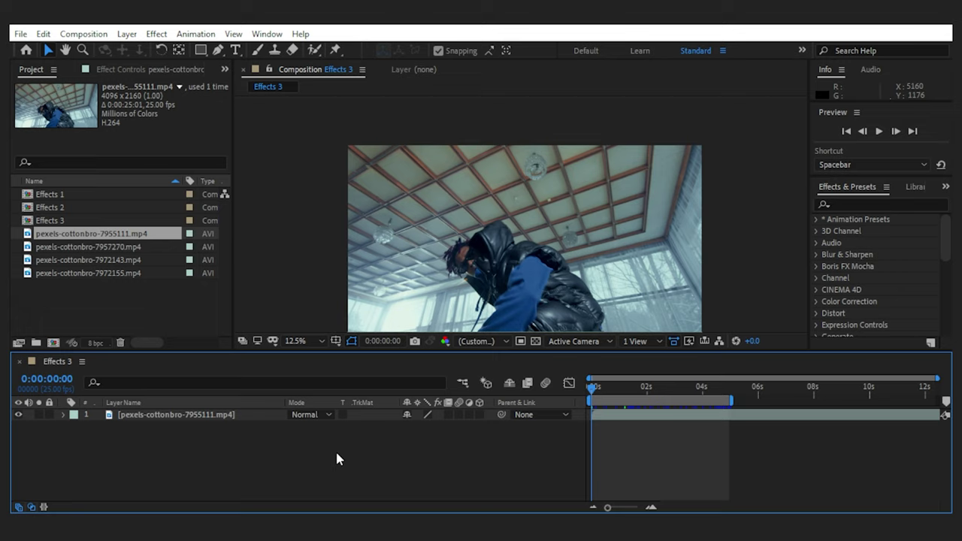
{"action": "left_click", "coordinate": [251, 414]}
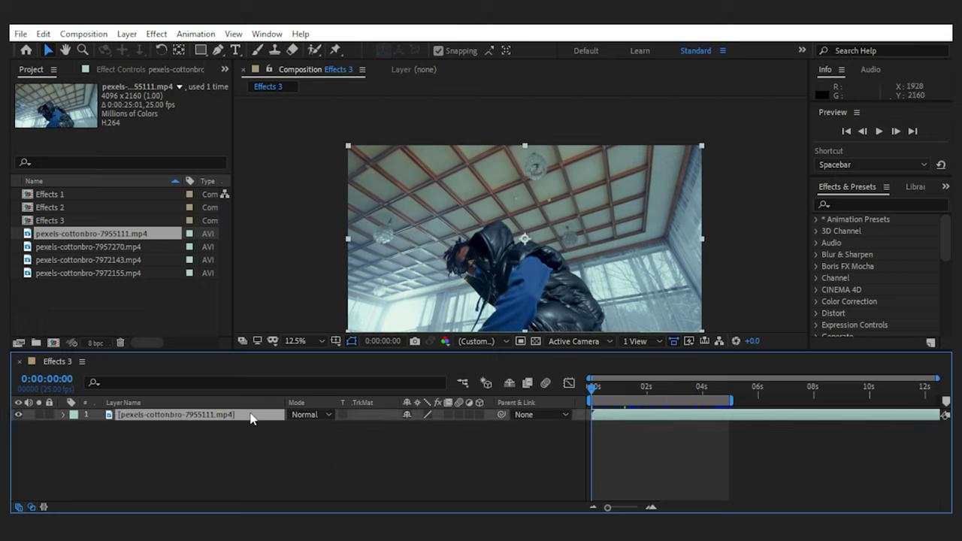
{"action": "key", "text": "s"}
{"action": "left_click_drag", "start_coordinate": [427, 427], "coordinate": [399, 432]}
{"action": "left_click", "coordinate": [437, 462]}
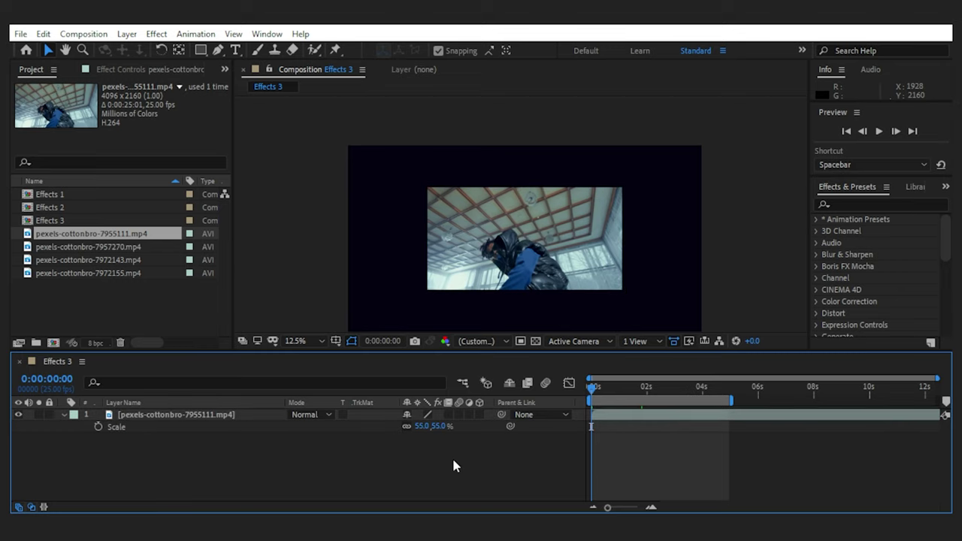
{"action": "key", "text": "s"}
- Find the CC Lens effect and apply it to the pexels-cottonbro-7955111.mp4 layer
{"action": "left_click", "coordinate": [850, 204]}
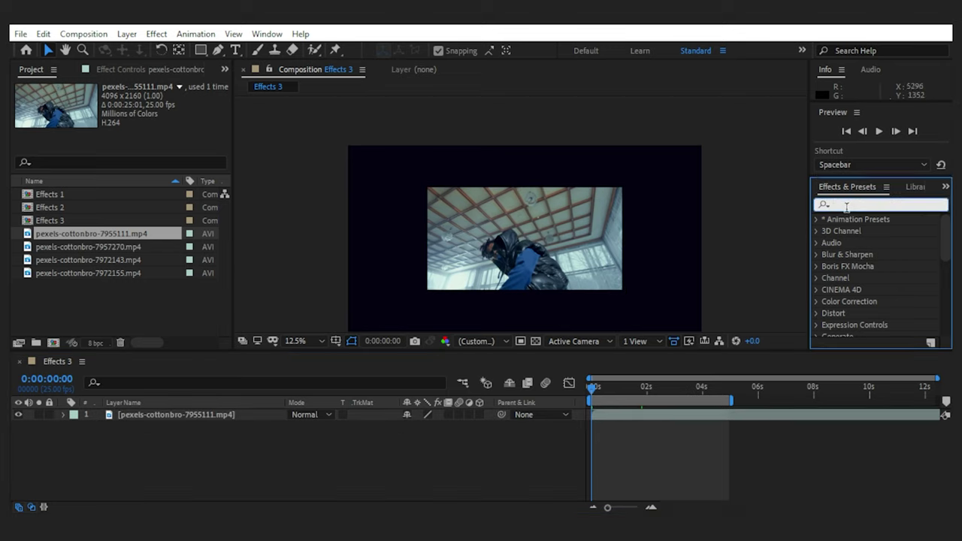
{"action": "type", "text": "lens"}
{"action": "left_click_drag", "start_coordinate": [861, 255], "coordinate": [242, 417]}
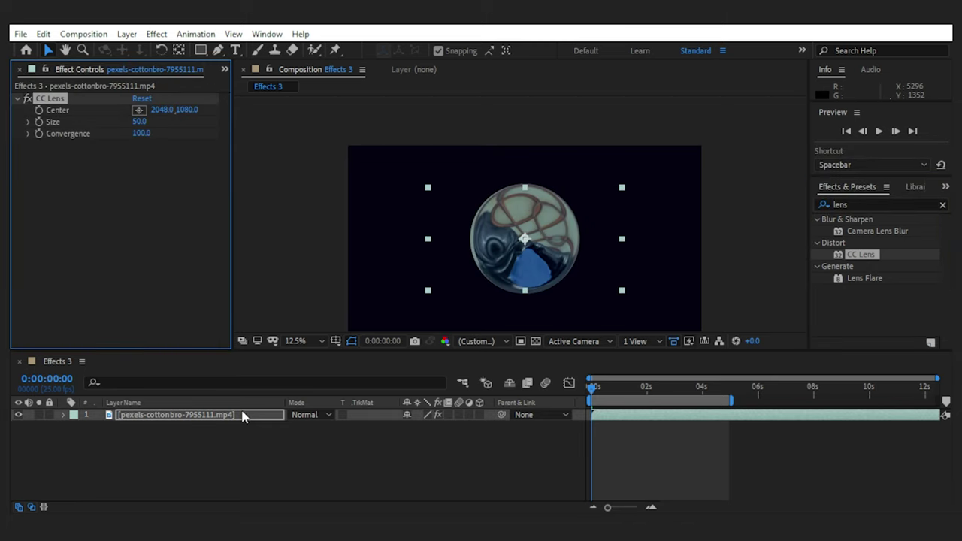
{"action": "left_click", "coordinate": [167, 223]}
- Set the CC Lens Size to 85 and Convergence to 65, and check the result at 0:00:01:01
{"action": "left_click_drag", "start_coordinate": [141, 123], "coordinate": [150, 156]}
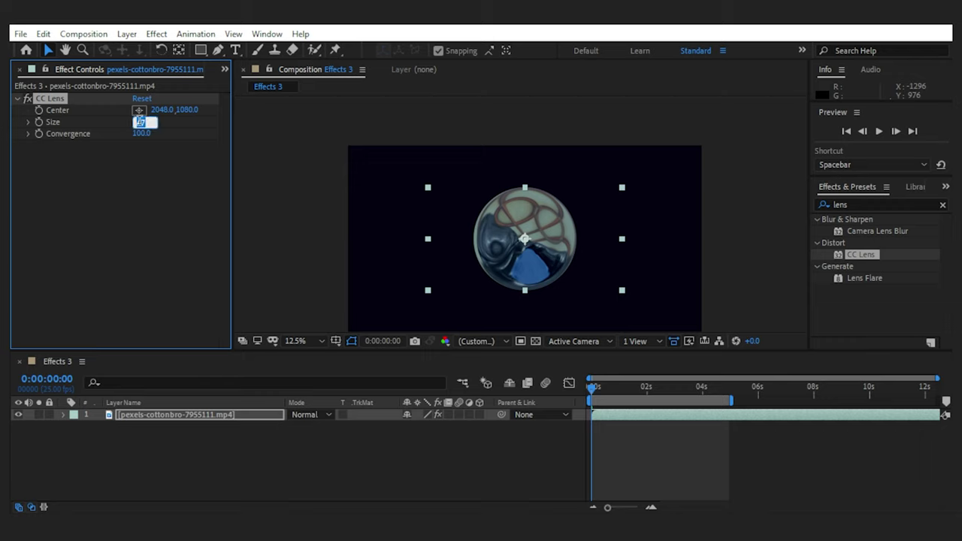
{"action": "key", "text": "Return"}
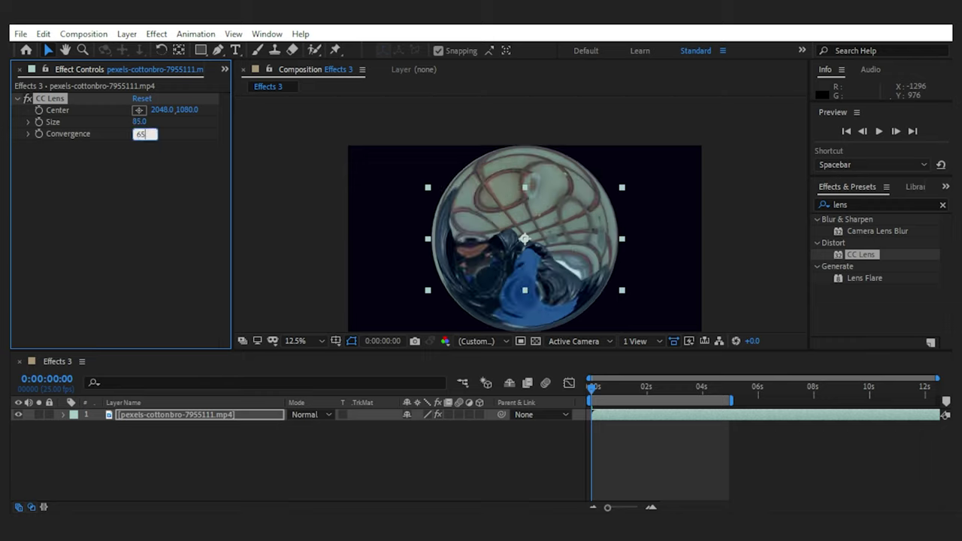
{"action": "key", "text": "Return"}
{"action": "left_click", "coordinate": [315, 457]}
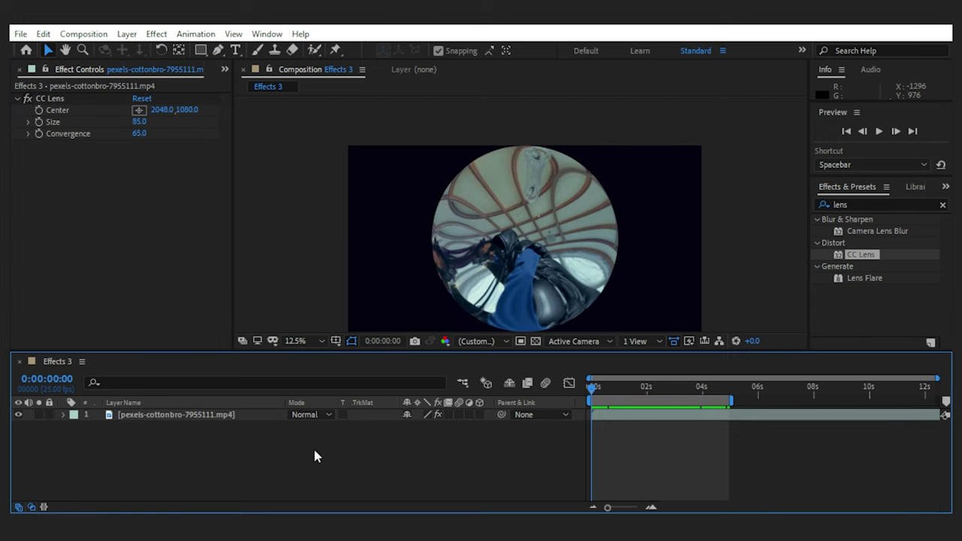
{"action": "left_click_drag", "start_coordinate": [596, 393], "coordinate": [623, 398]}
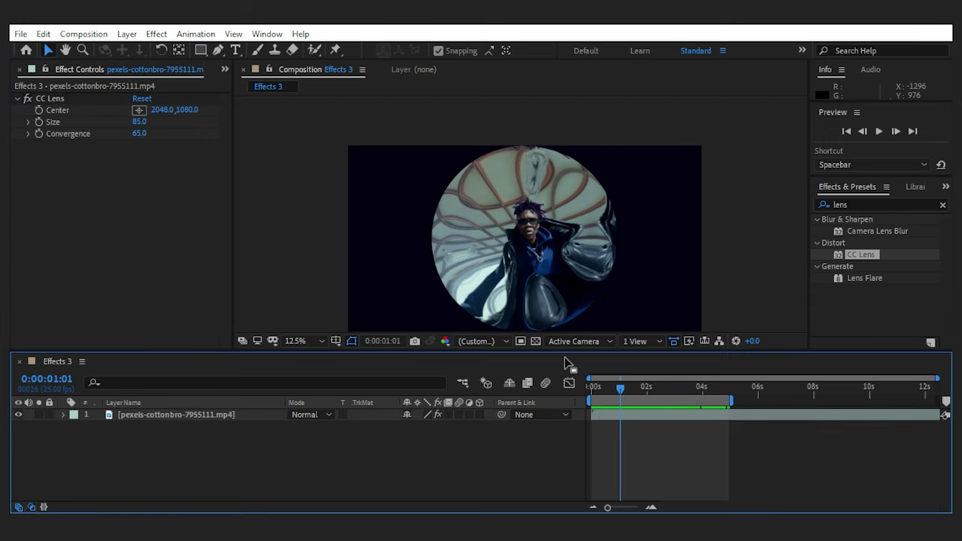
- Inspect the transparent area around the lens circle by briefly showing the transparency grid
{"action": "scroll", "coordinate": [587, 269], "scroll_direction": "up", "scroll_amount": 2}
{"action": "scroll", "coordinate": [584, 258], "scroll_direction": "down", "scroll_amount": 2}
{"action": "left_click", "coordinate": [535, 341]}
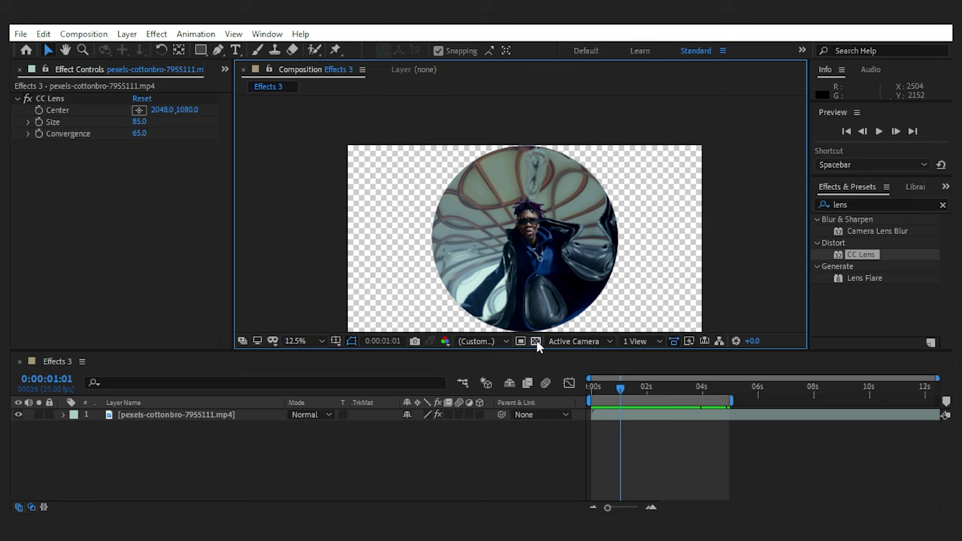
{"action": "left_click", "coordinate": [535, 340]}
- Pre-compose the pexels-cottonbro-7955111.mp4 layer as PreC, moving all attributes into the new composition
{"action": "right_click", "coordinate": [230, 415]}
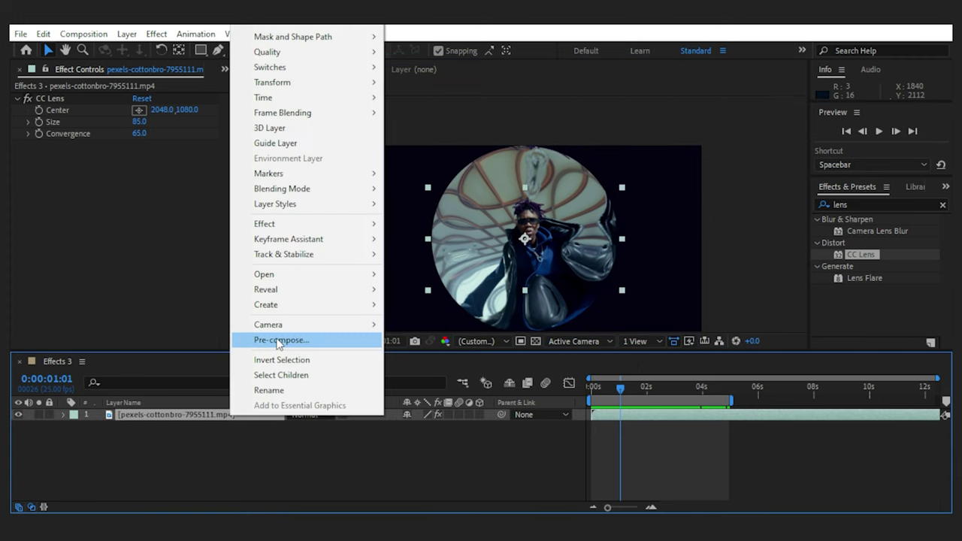
{"action": "left_click", "coordinate": [276, 340]}
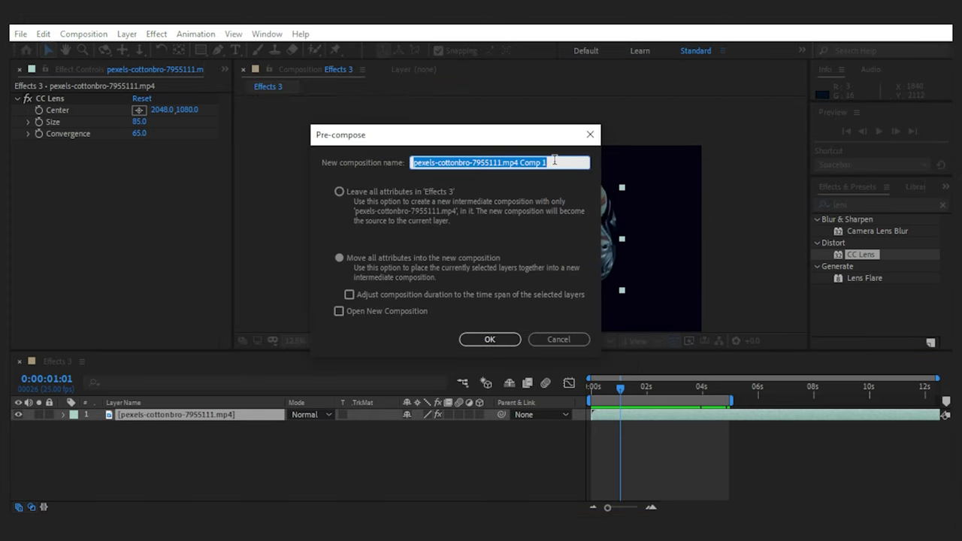
{"action": "type", "text": "PreC"}
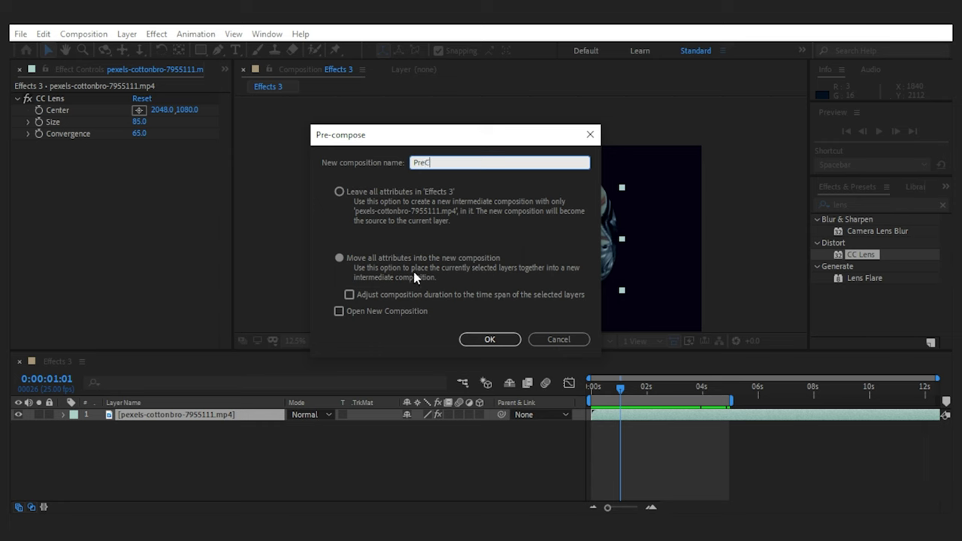
{"action": "left_click", "coordinate": [490, 339]}
{"action": "left_click", "coordinate": [235, 418]}
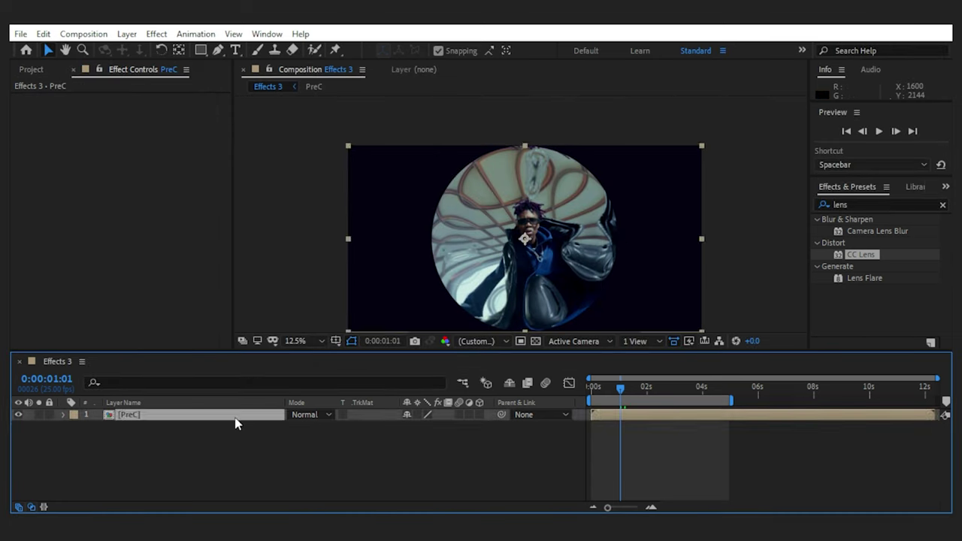
- Apply CC Lens to the PreC layer with Convergence 77 and check the distortion around 0:00:01:09
{"action": "left_click_drag", "start_coordinate": [859, 258], "coordinate": [190, 421]}
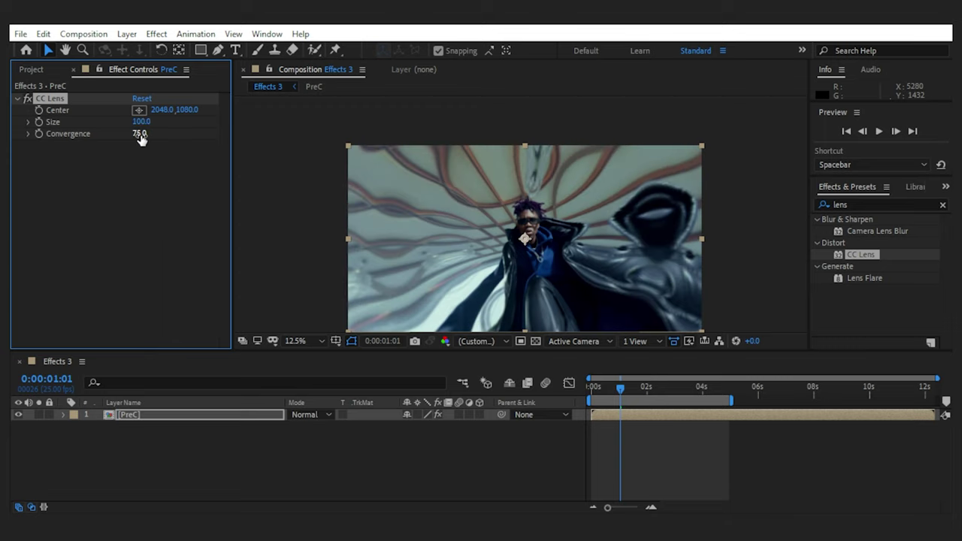
{"action": "type", "text": "7"}
{"action": "left_click", "coordinate": [473, 457]}
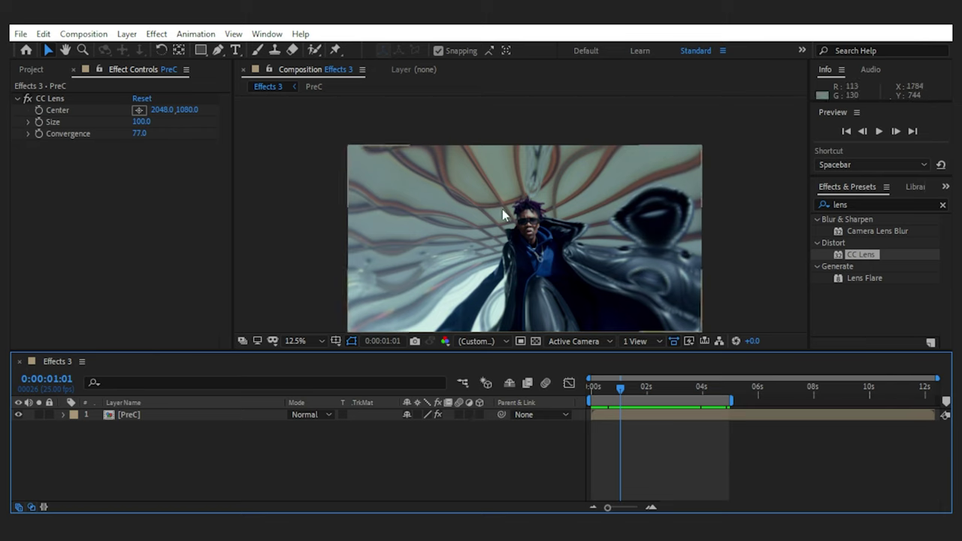
{"action": "scroll", "coordinate": [578, 193], "scroll_direction": "up", "scroll_amount": 2}
{"action": "scroll", "coordinate": [576, 234], "scroll_direction": "down", "scroll_amount": 1}
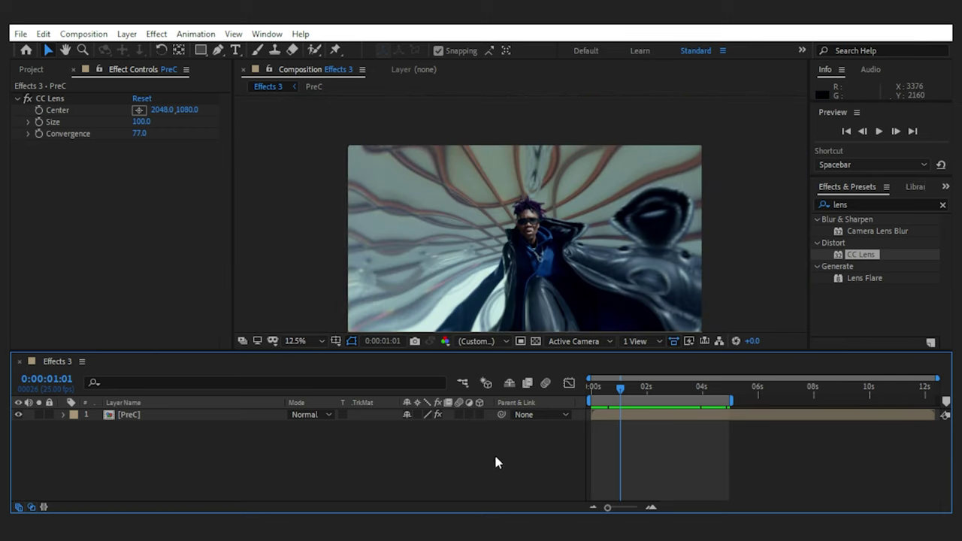
{"action": "left_click_drag", "start_coordinate": [622, 394], "coordinate": [627, 421]}
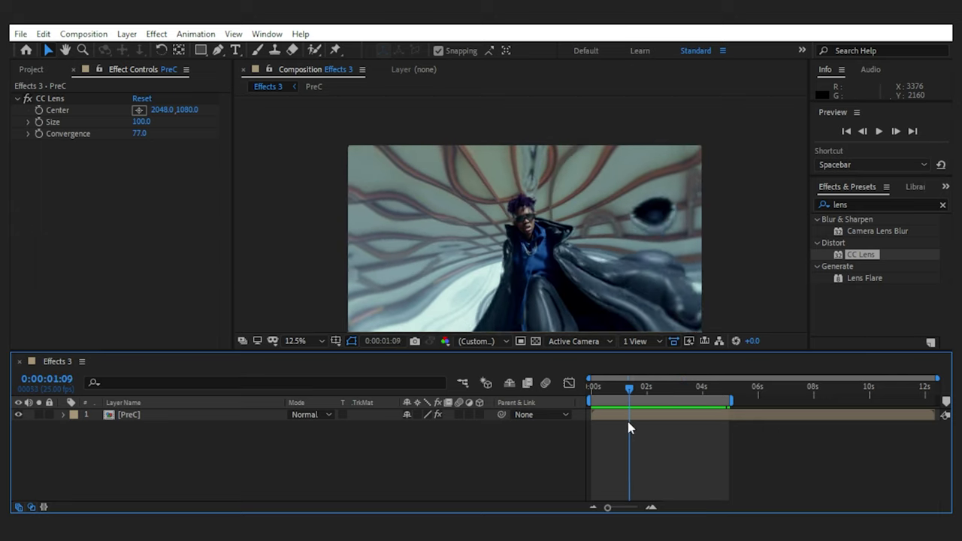
- Find the Find Edges effect, apply it to the PreC layer and invert it
{"action": "left_click", "coordinate": [943, 204]}
{"action": "left_click", "coordinate": [857, 205]}
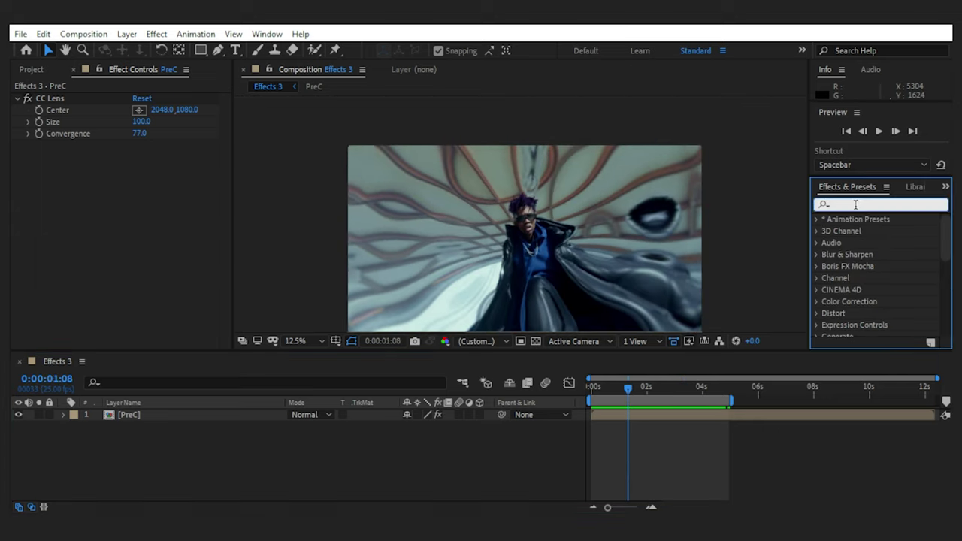
{"action": "type", "text": "find"}
{"action": "left_click_drag", "start_coordinate": [878, 232], "coordinate": [215, 423]}
{"action": "left_click", "coordinate": [136, 157]}
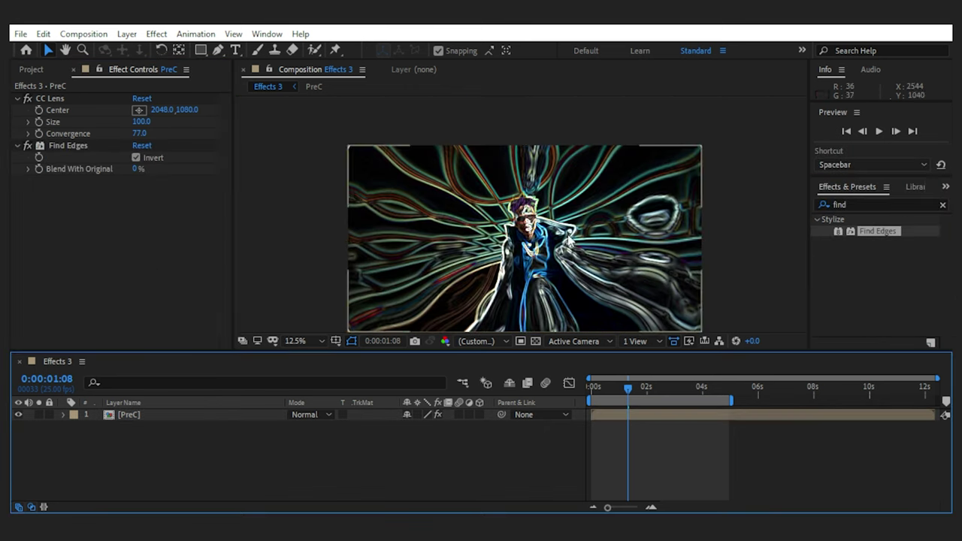
- Inspect the edges at Full preview resolution and set the Find Edges Blend With Original to 50%
{"action": "scroll", "coordinate": [568, 234], "scroll_direction": "up", "scroll_amount": 4}
{"action": "left_click", "coordinate": [476, 341]}
{"action": "left_click", "coordinate": [470, 359]}
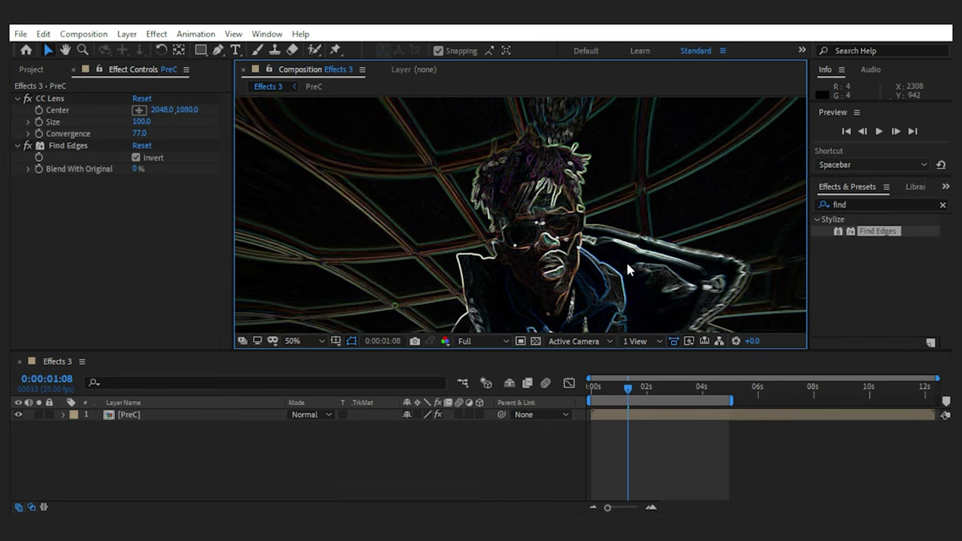
{"action": "scroll", "coordinate": [629, 269], "scroll_direction": "down", "scroll_amount": 4}
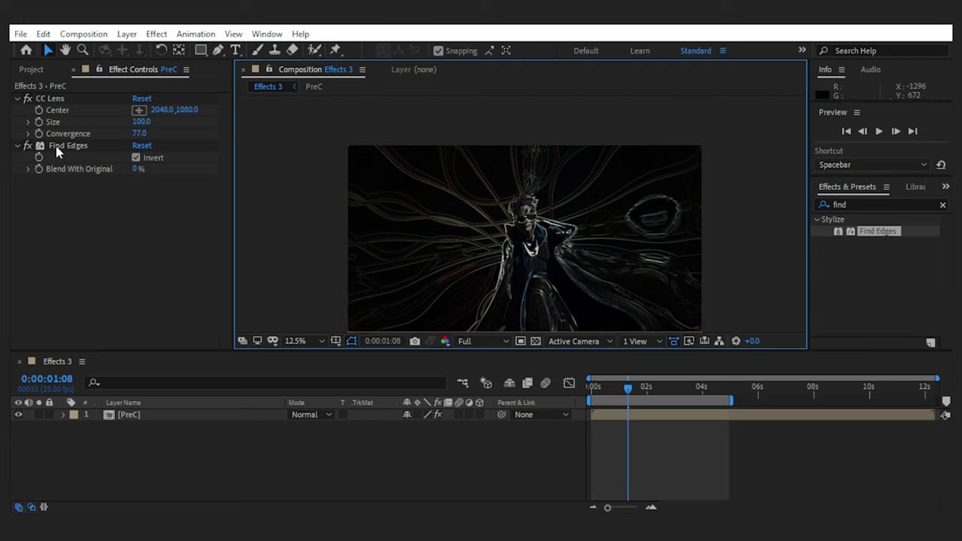
{"action": "left_click", "coordinate": [138, 168]}
{"action": "type", "text": "50"}
{"action": "key", "text": "Return"}
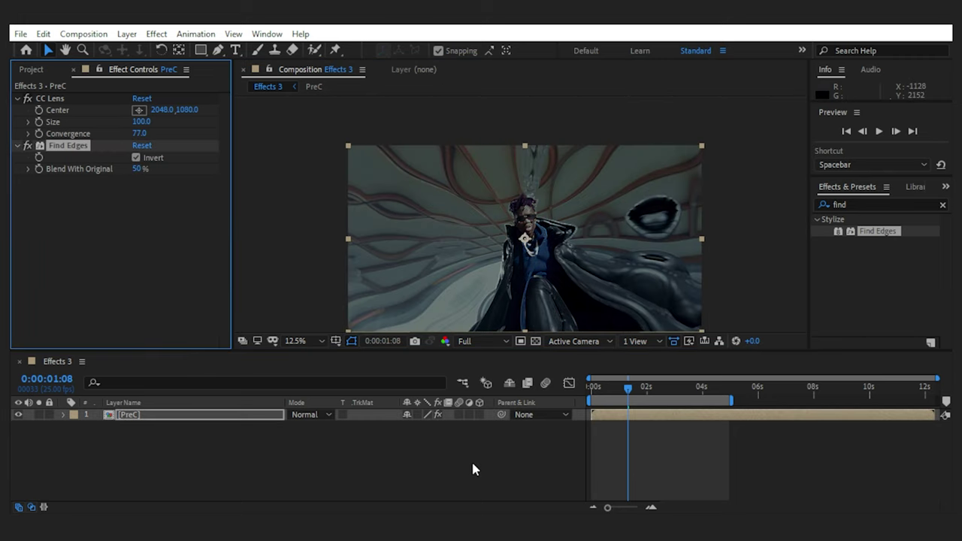
- Apply Color Balance (HLS) to the PreC layer, shift its Hue to 110° and inspect the colours up close
{"action": "double_click", "coordinate": [861, 205]}
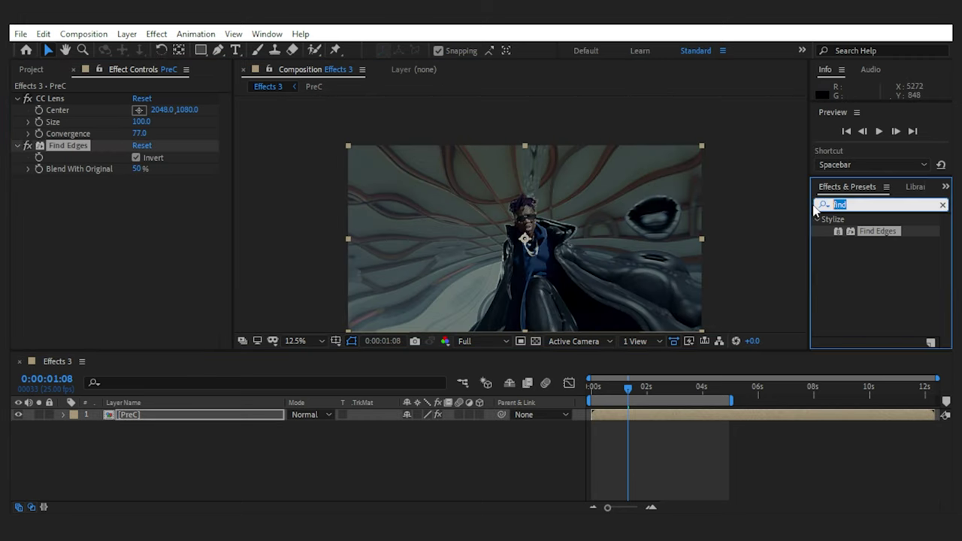
{"action": "type", "text": "hls"}
{"action": "left_click_drag", "start_coordinate": [894, 230], "coordinate": [149, 254]}
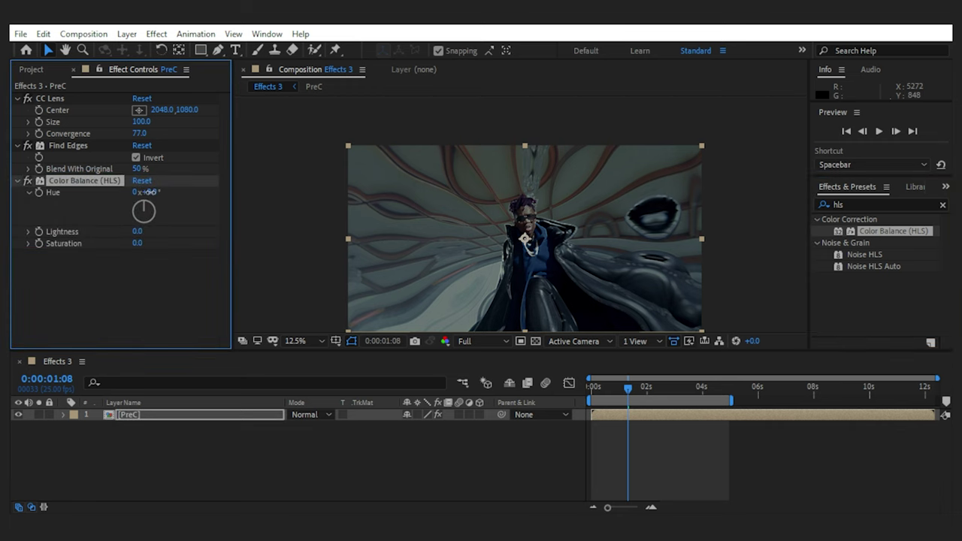
{"action": "left_click_drag", "start_coordinate": [150, 192], "coordinate": [183, 206]}
{"action": "scroll", "coordinate": [613, 249], "scroll_direction": "up", "scroll_amount": 4}
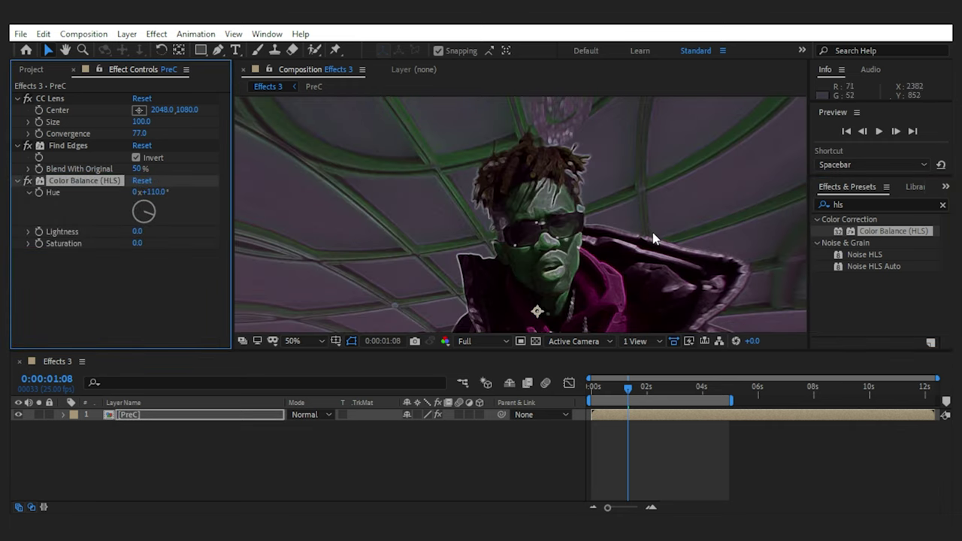
{"action": "scroll", "coordinate": [653, 235], "scroll_direction": "down", "scroll_amount": 4}
{"action": "left_click", "coordinate": [178, 286]}
- Apply the Stylize Glow effect to the PreC layer with Glow Radius 51 and Glow Intensity 1.3
{"action": "double_click", "coordinate": [861, 205]}
{"action": "type", "text": "glow"}
{"action": "scroll", "coordinate": [872, 309], "scroll_direction": "down", "scroll_amount": 1}
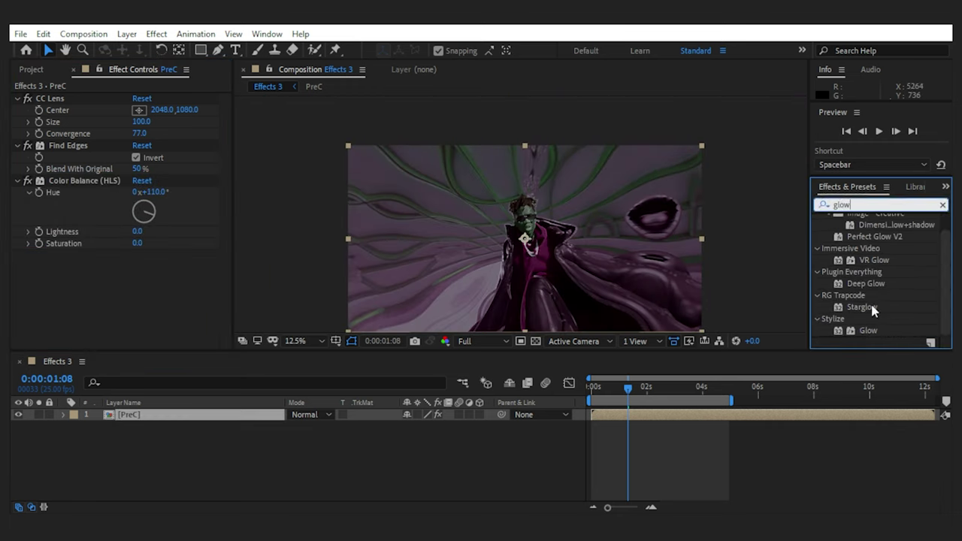
{"action": "double_click", "coordinate": [869, 331]}
{"action": "key", "text": "period"}
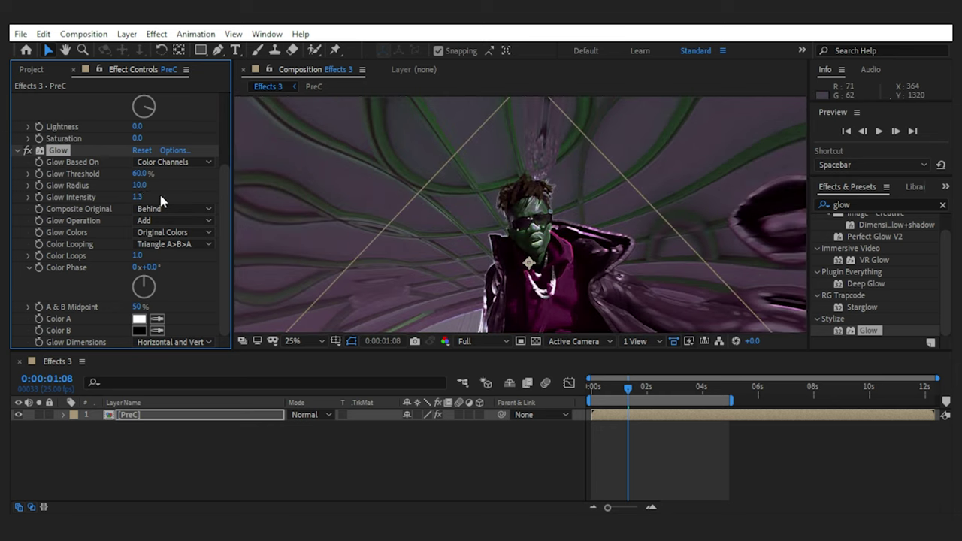
{"action": "key", "text": "comma"}
{"action": "scroll", "coordinate": [150, 189], "scroll_direction": "up", "scroll_amount": 3}
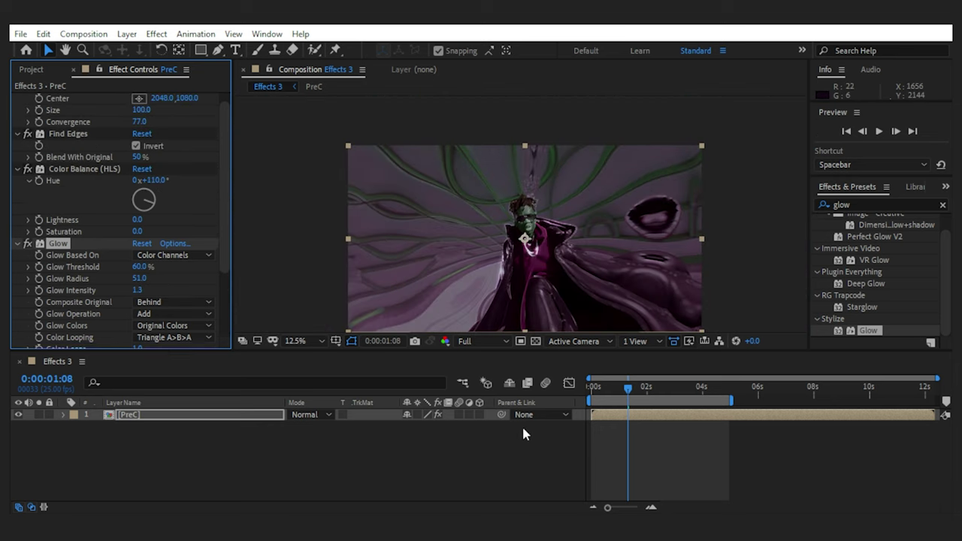
{"action": "left_click", "coordinate": [17, 243]}
- Restore the Custom preview resolution and keyframe the Color Balance (HLS) Hue from 0x+0.0° at 0:00:00:00 to 3x+0.0° at 0:00:04:24
{"action": "key", "text": "Home"}
{"action": "left_click", "coordinate": [485, 341]}
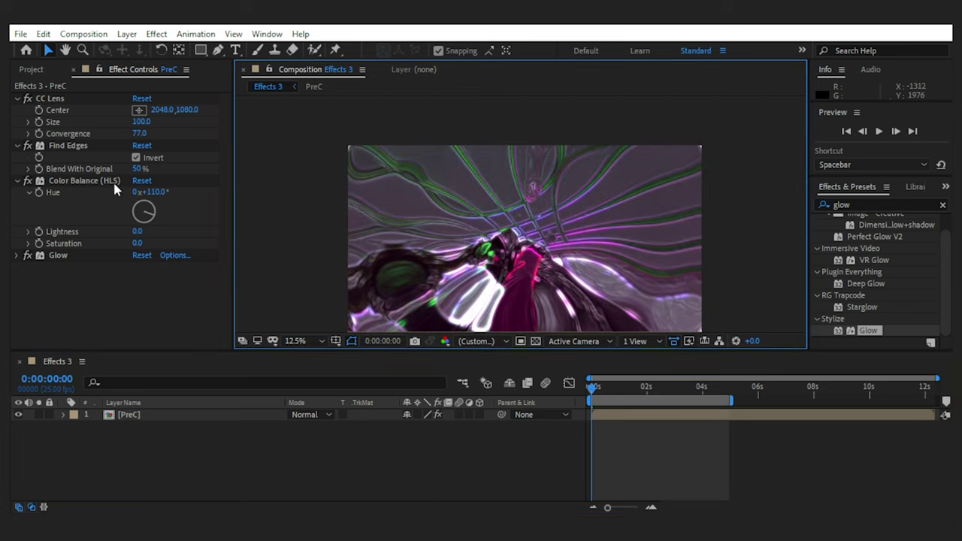
{"action": "left_click", "coordinate": [150, 192]}
{"action": "type", "text": "0"}
{"action": "key", "text": "Return"}
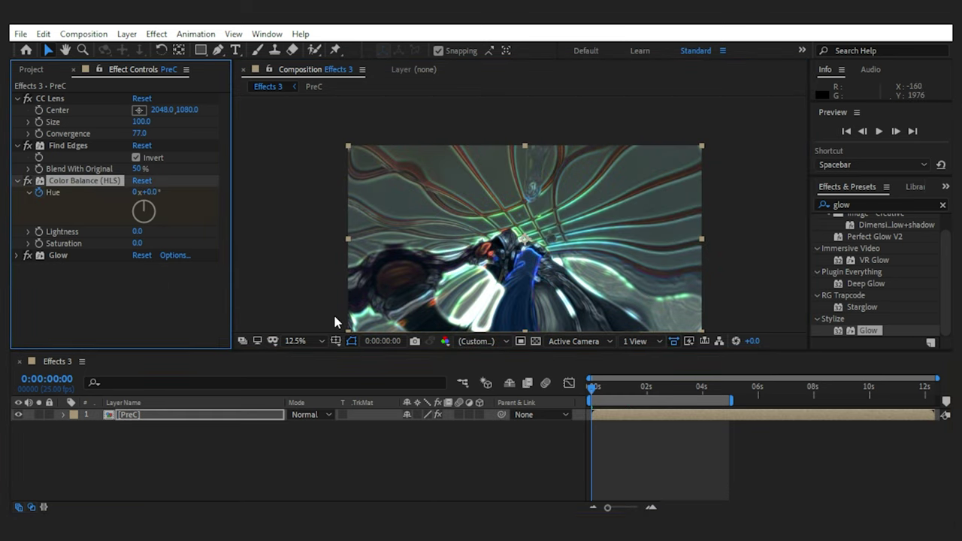
{"action": "left_click_drag", "start_coordinate": [593, 388], "coordinate": [730, 388]}
{"action": "left_click", "coordinate": [136, 192]}
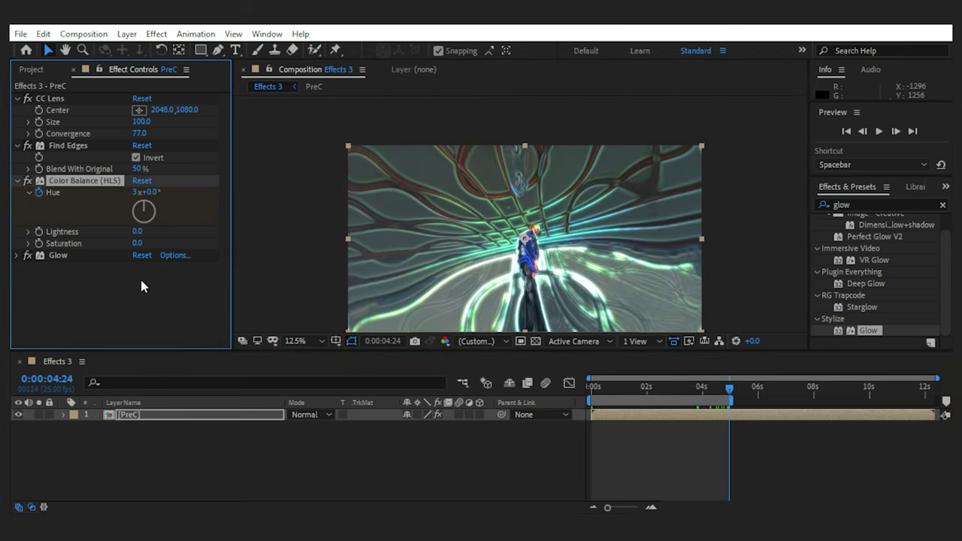